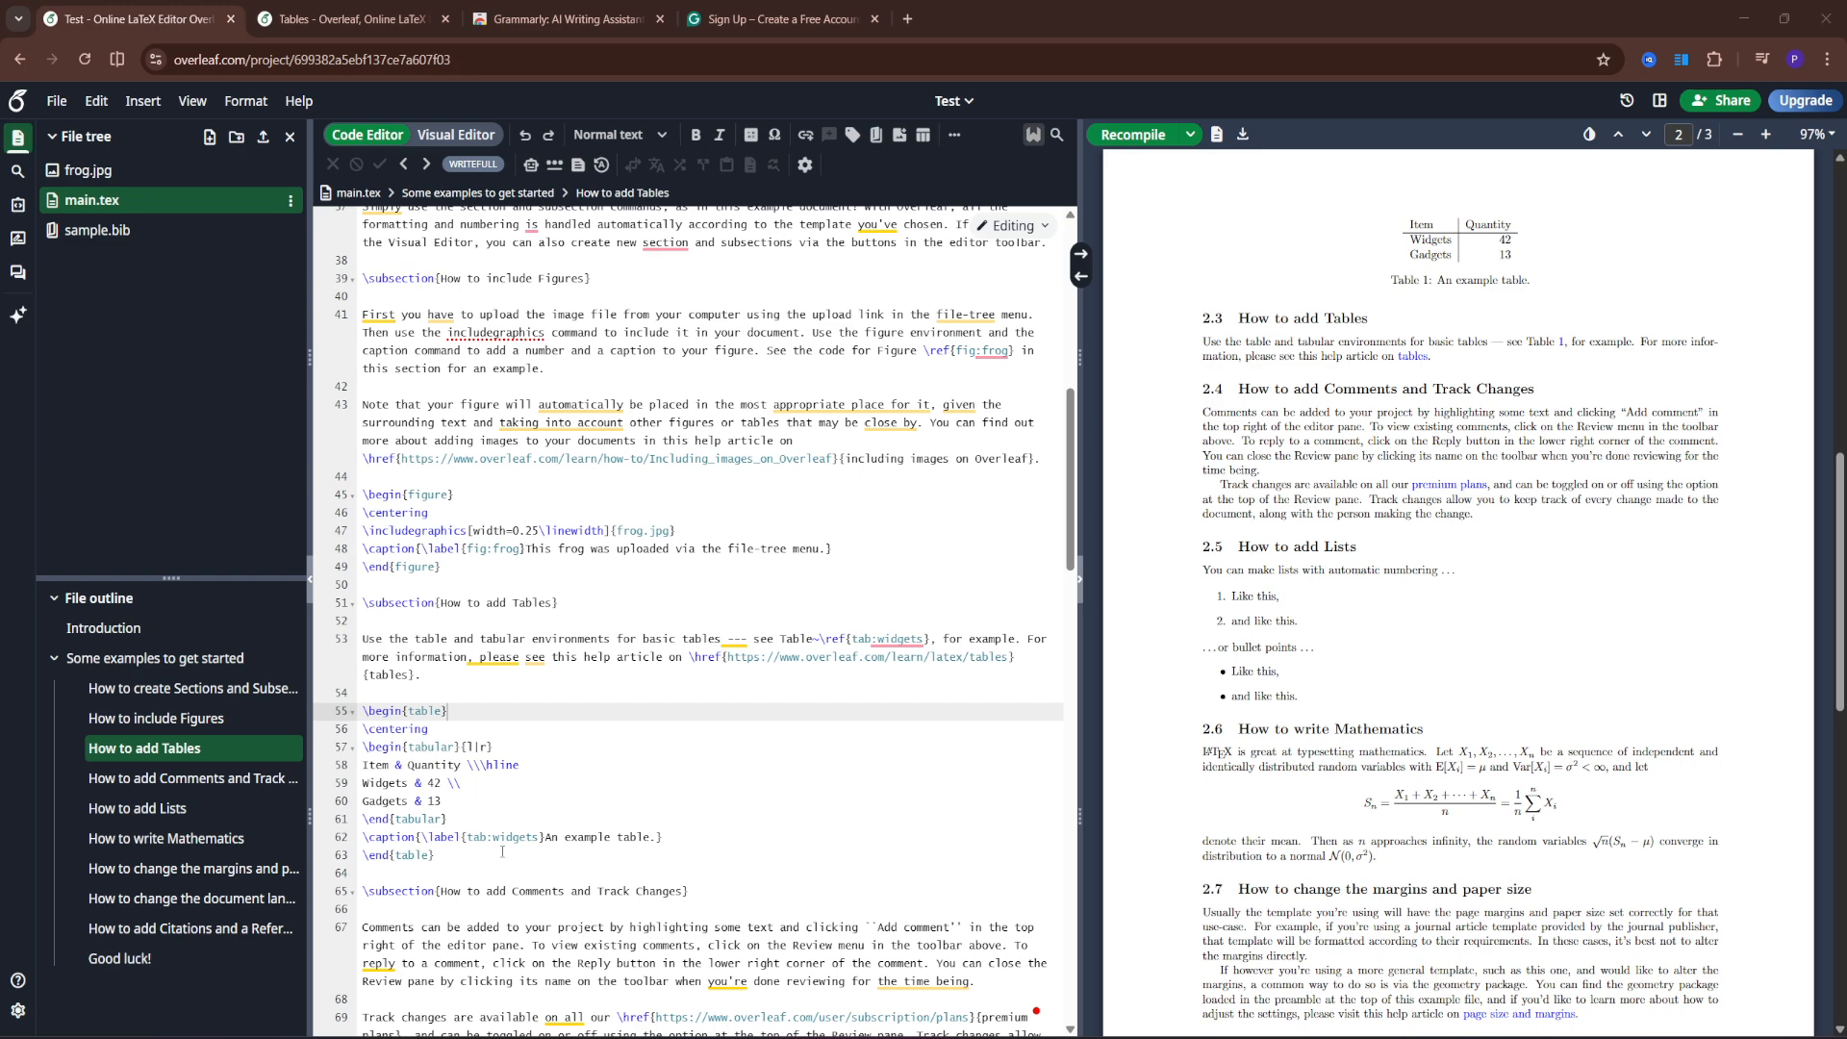
# - Add \usepackage{rotating} on a new preamble line after \usepackage{hyperref}
pyautogui.scroll(10, 502, 853)
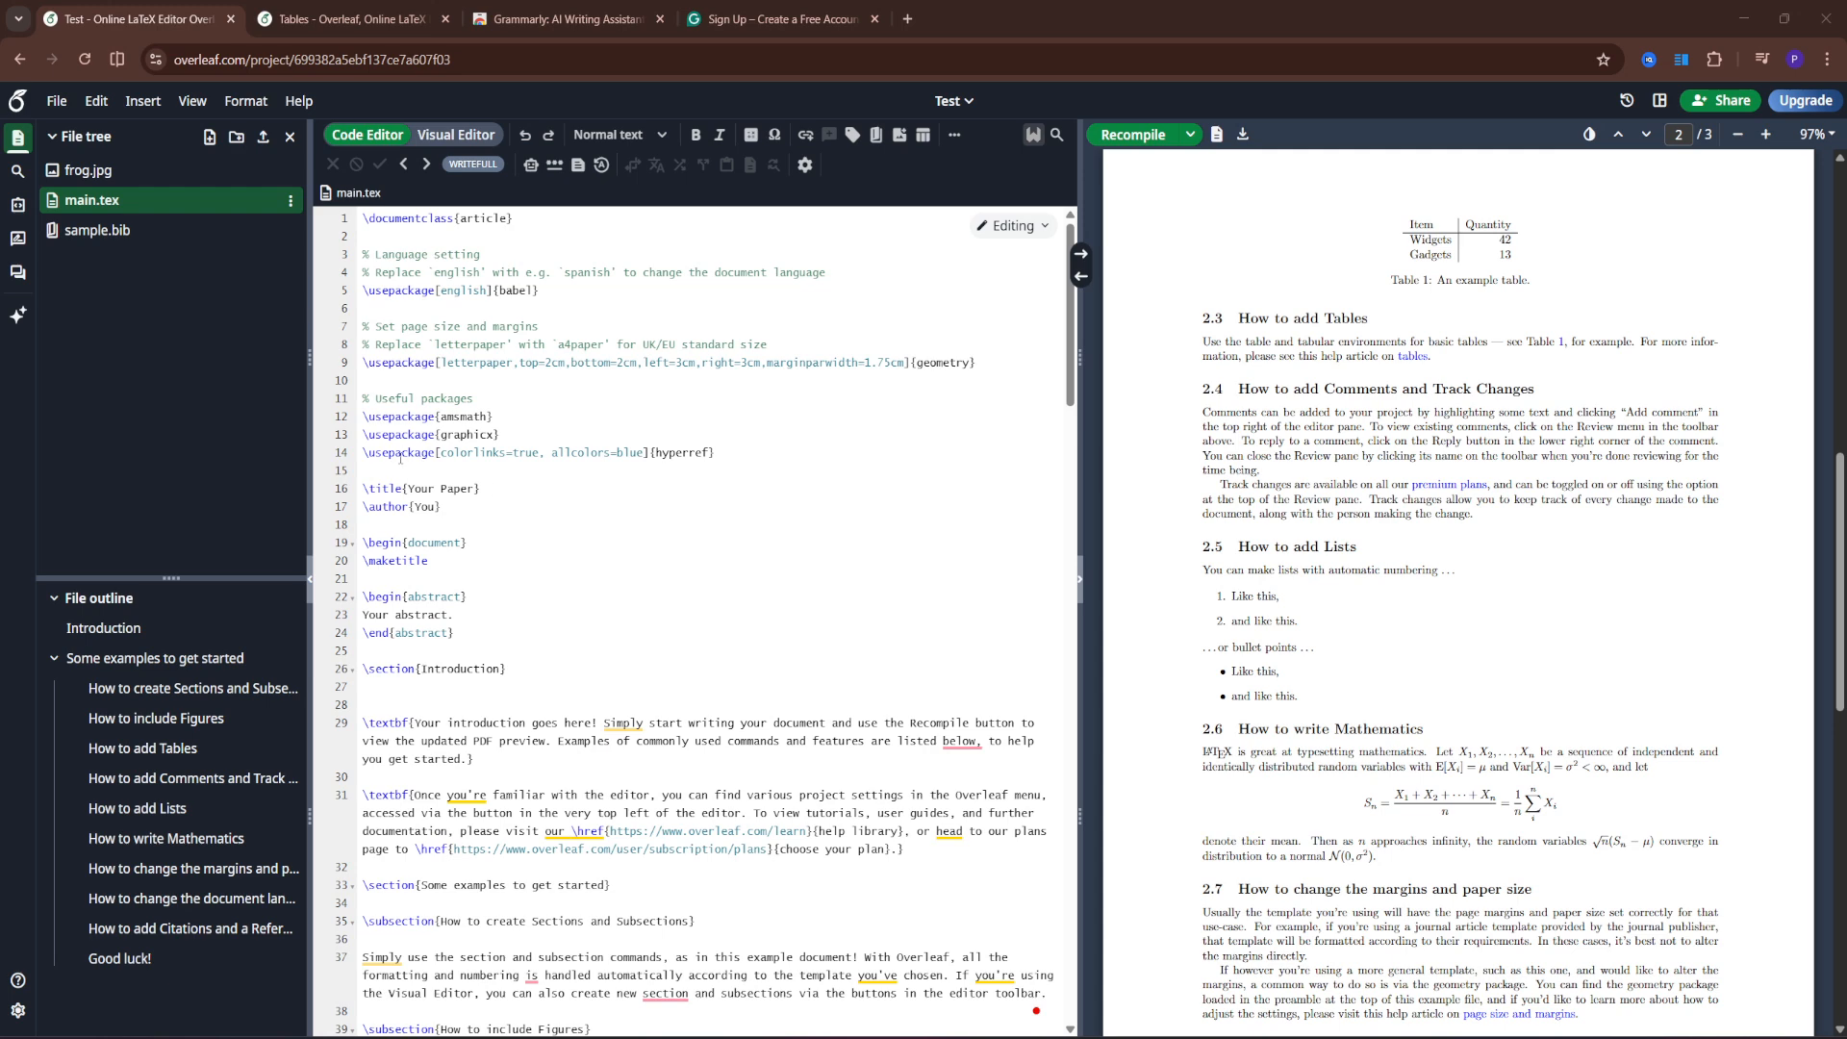
pyautogui.click(722, 455)
pyautogui.press('Return')
pyautogui.press('Return')
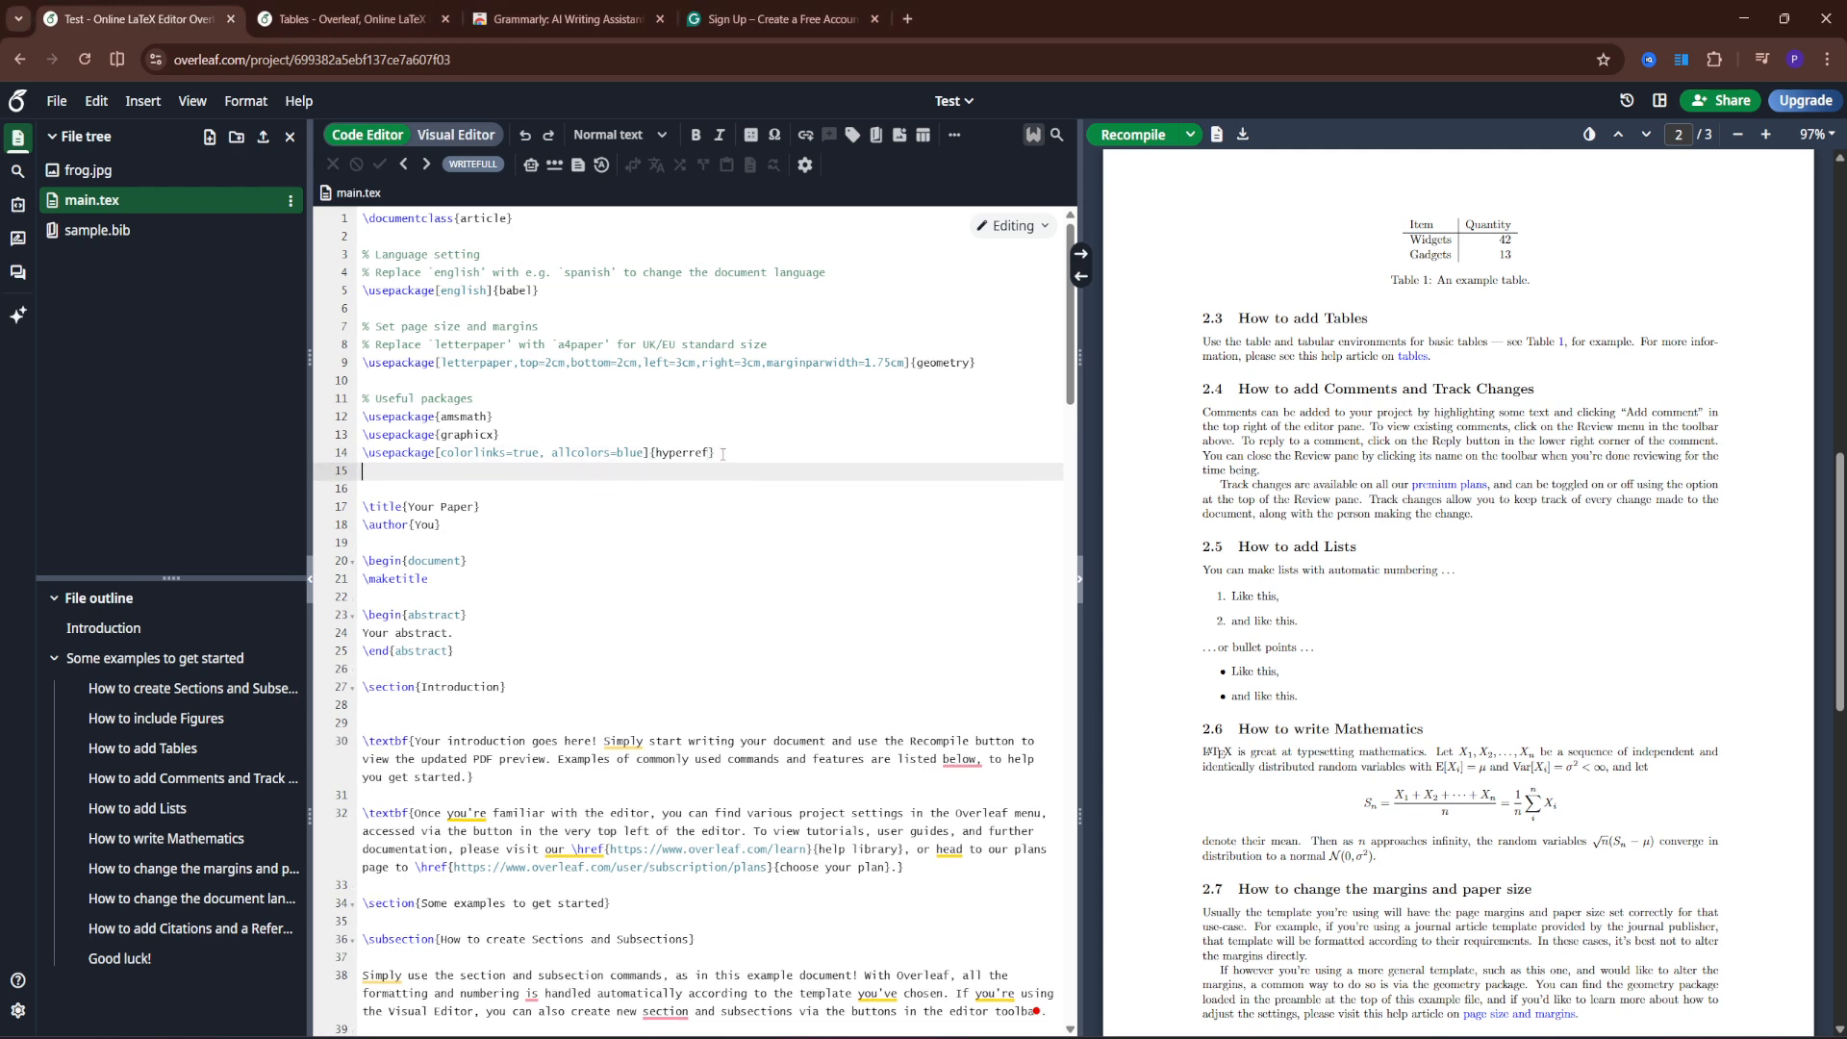
pyautogui.write('\\usepackage{rotating}')
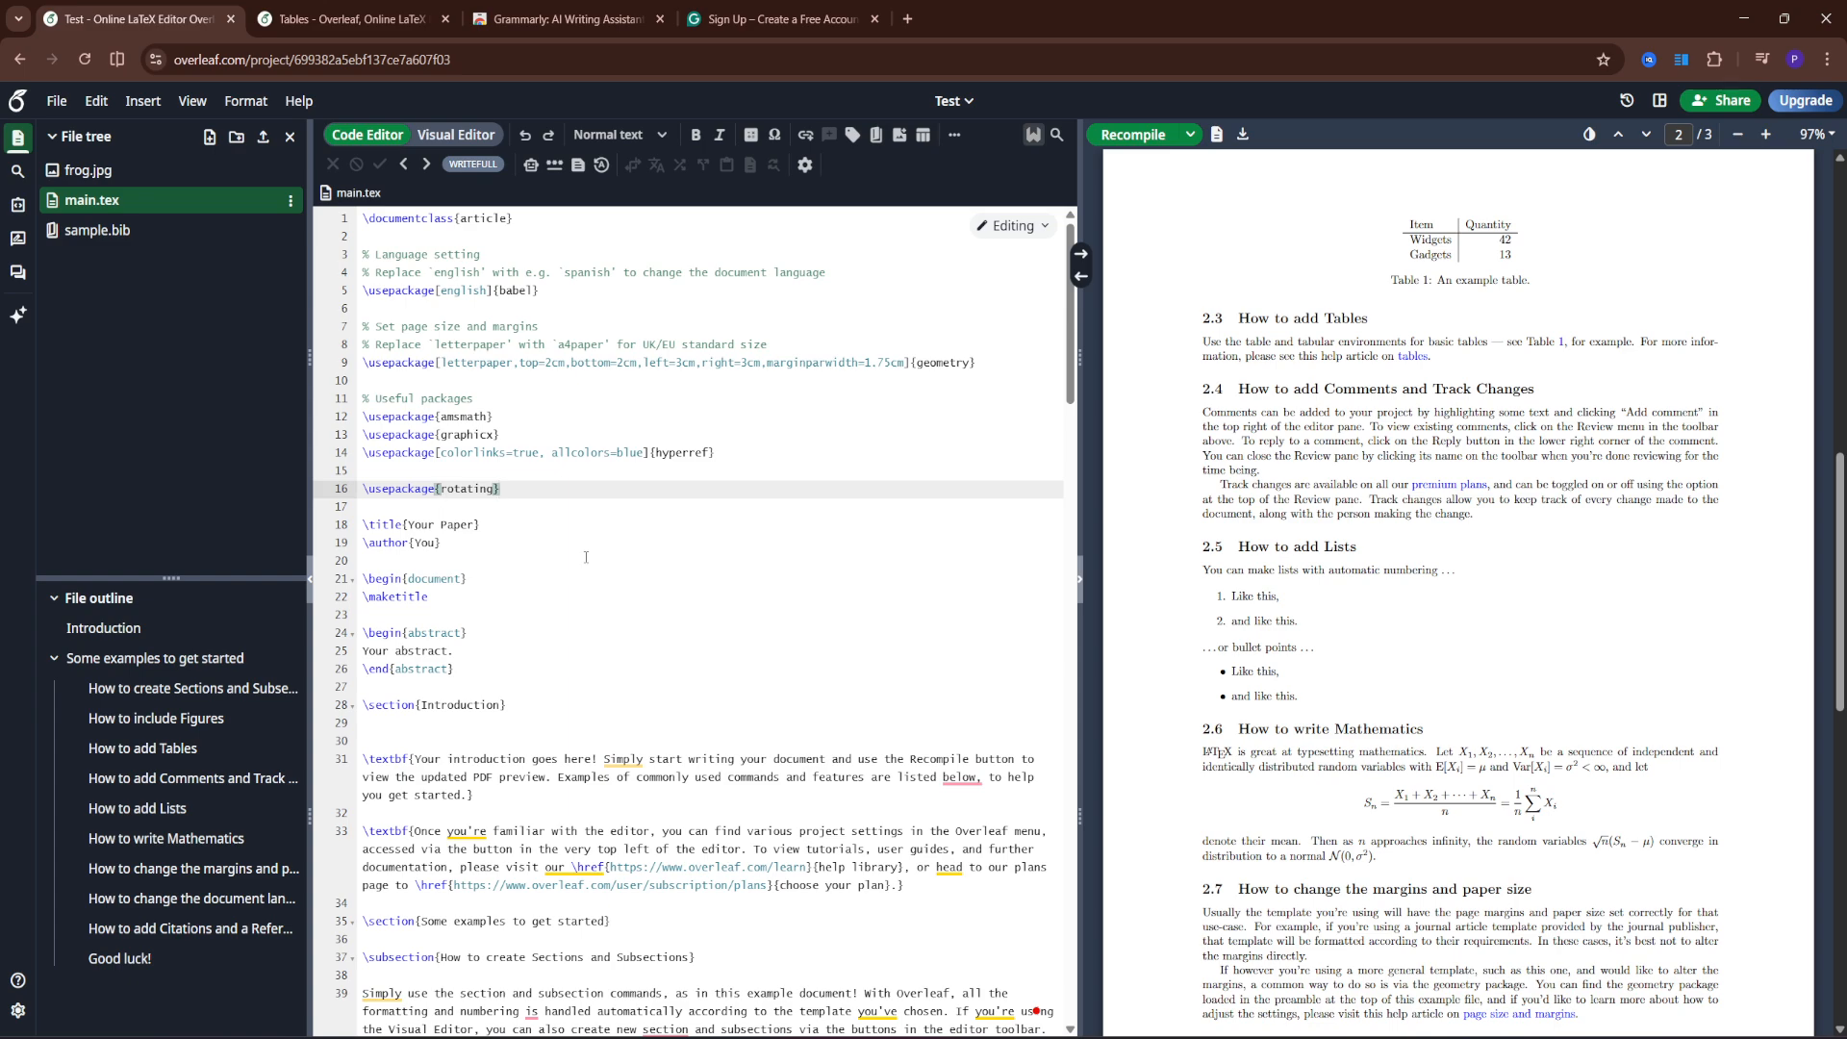
pyautogui.scroll(-10, 602, 559)
pyautogui.scroll(-1, 602, 559)
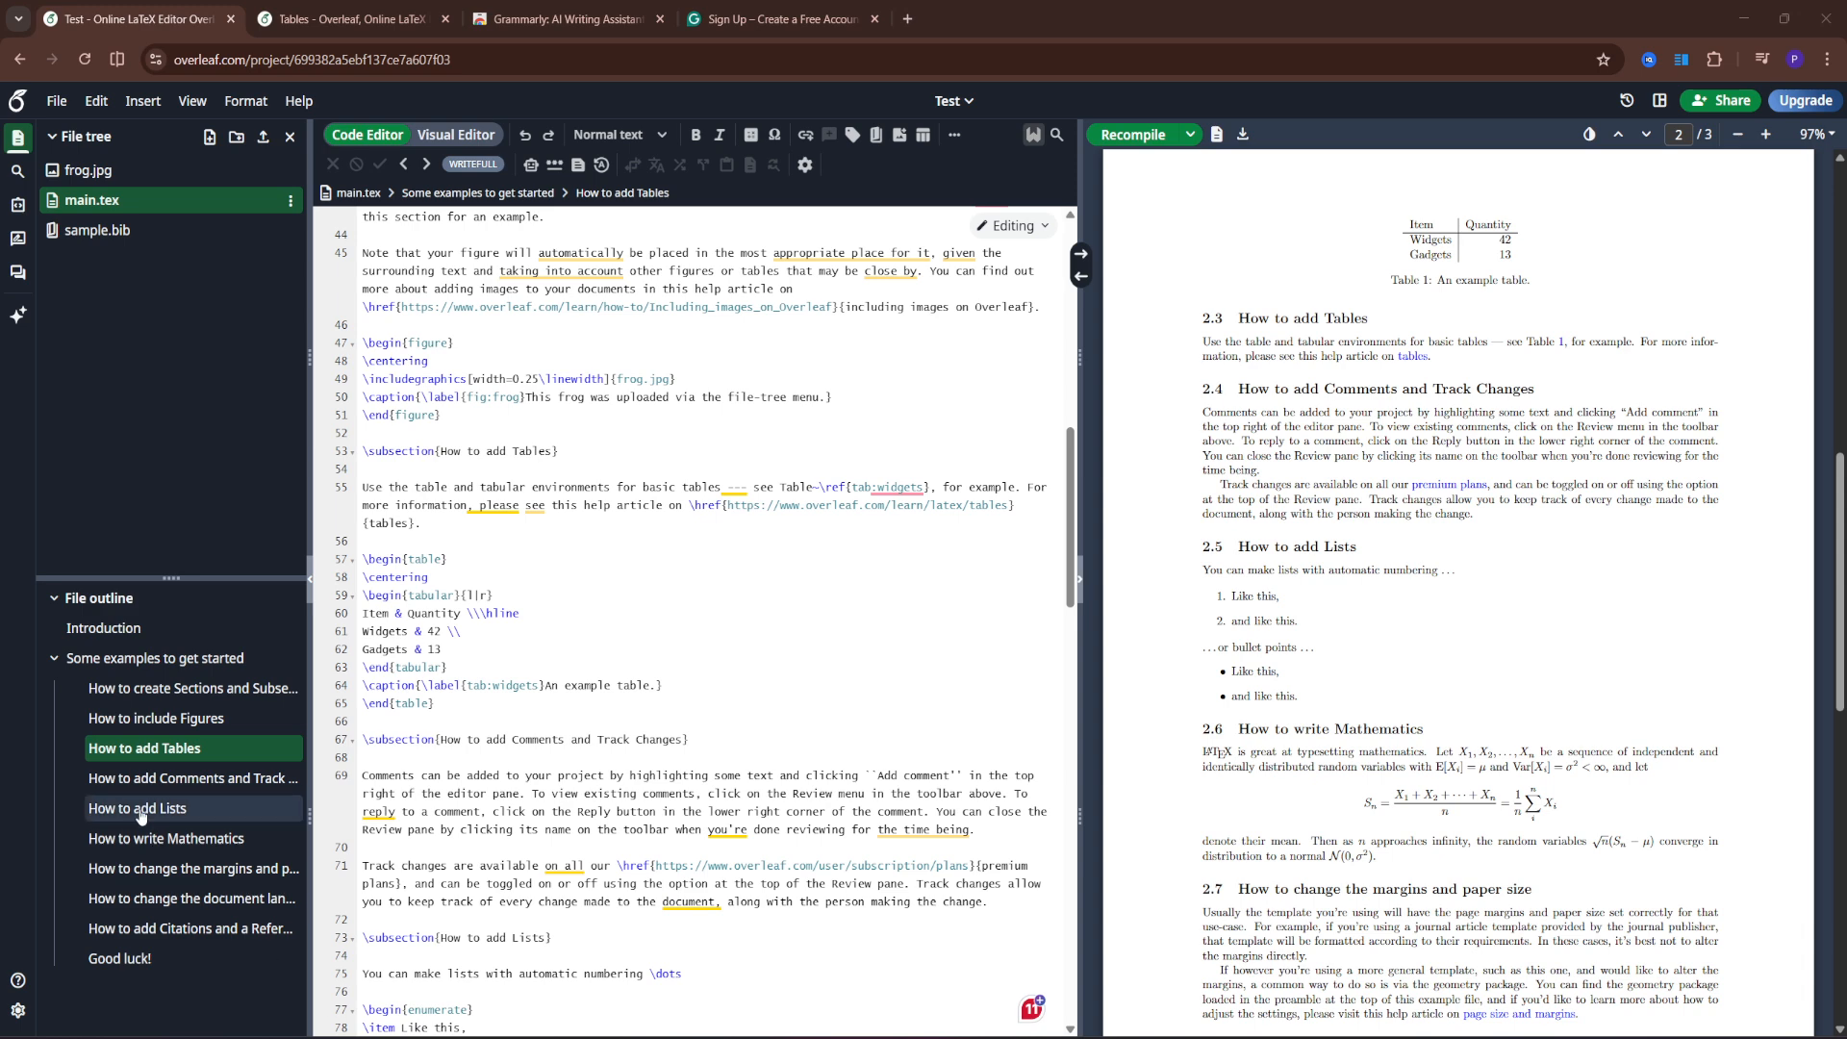
# - Replace the example table block with a sidewaystable snippet and recompile to preview it rotated
pyautogui.moveTo(435, 703); pyautogui.dragTo(365, 560)
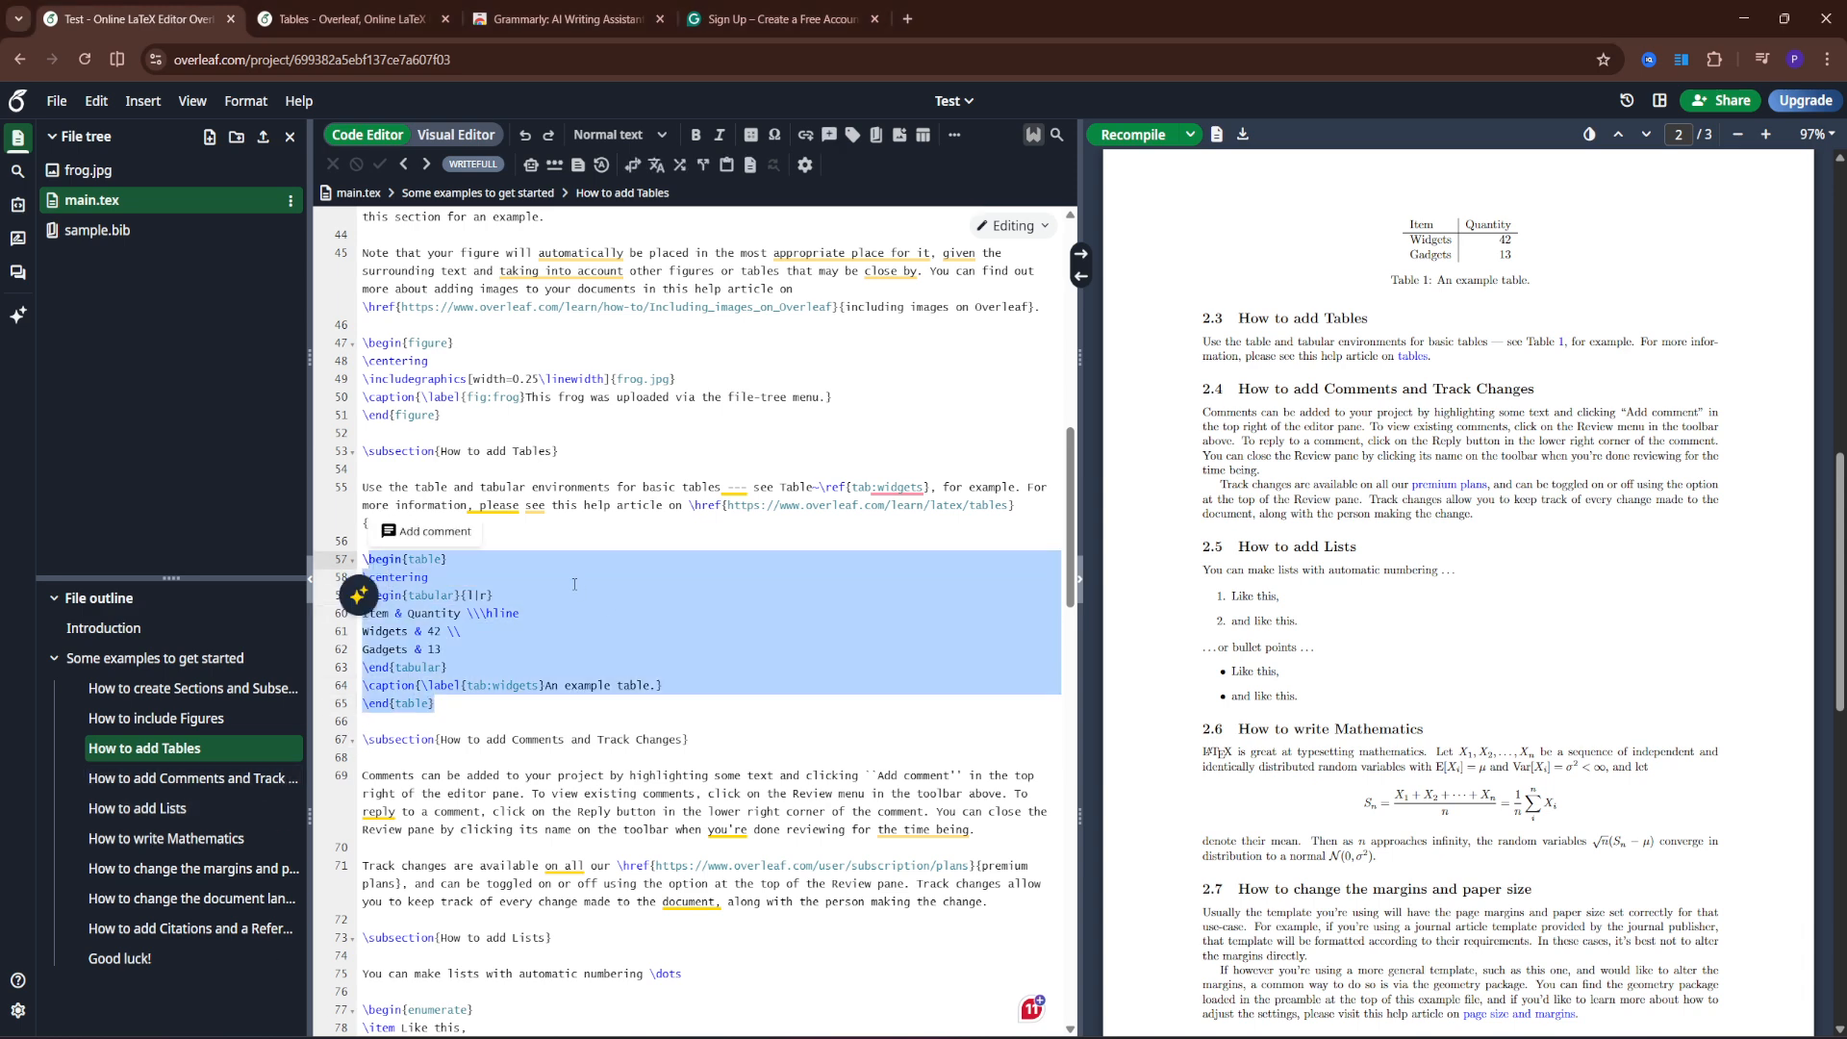
pyautogui.press('BackSpace')
pyautogui.write('\\begin{sidewaystable}     \\centering     \\caption{Your Table Caption}     \\begin{tabular}{ll}         Column 1 & Column 2 \\\\         Data 1 & Data 2     \\end{tabular} \\end{sidewaystable}')
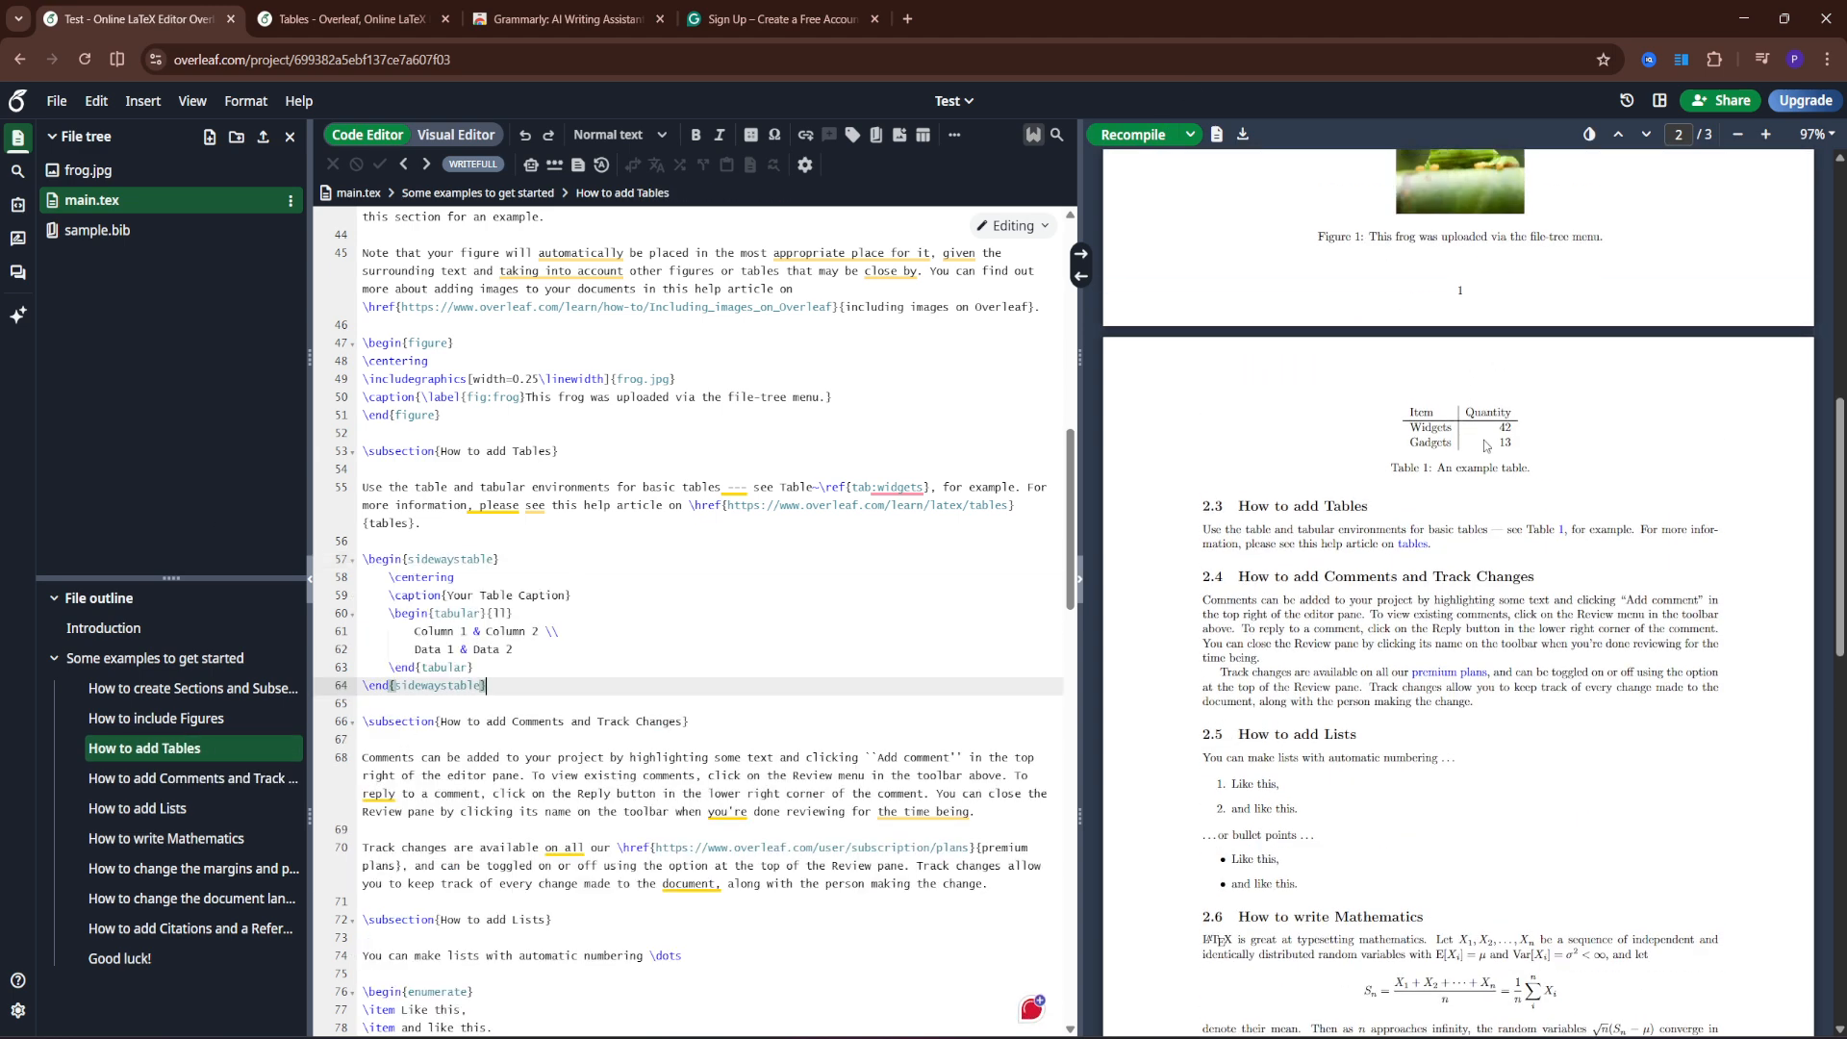
pyautogui.hotkey('ctrl', 's')
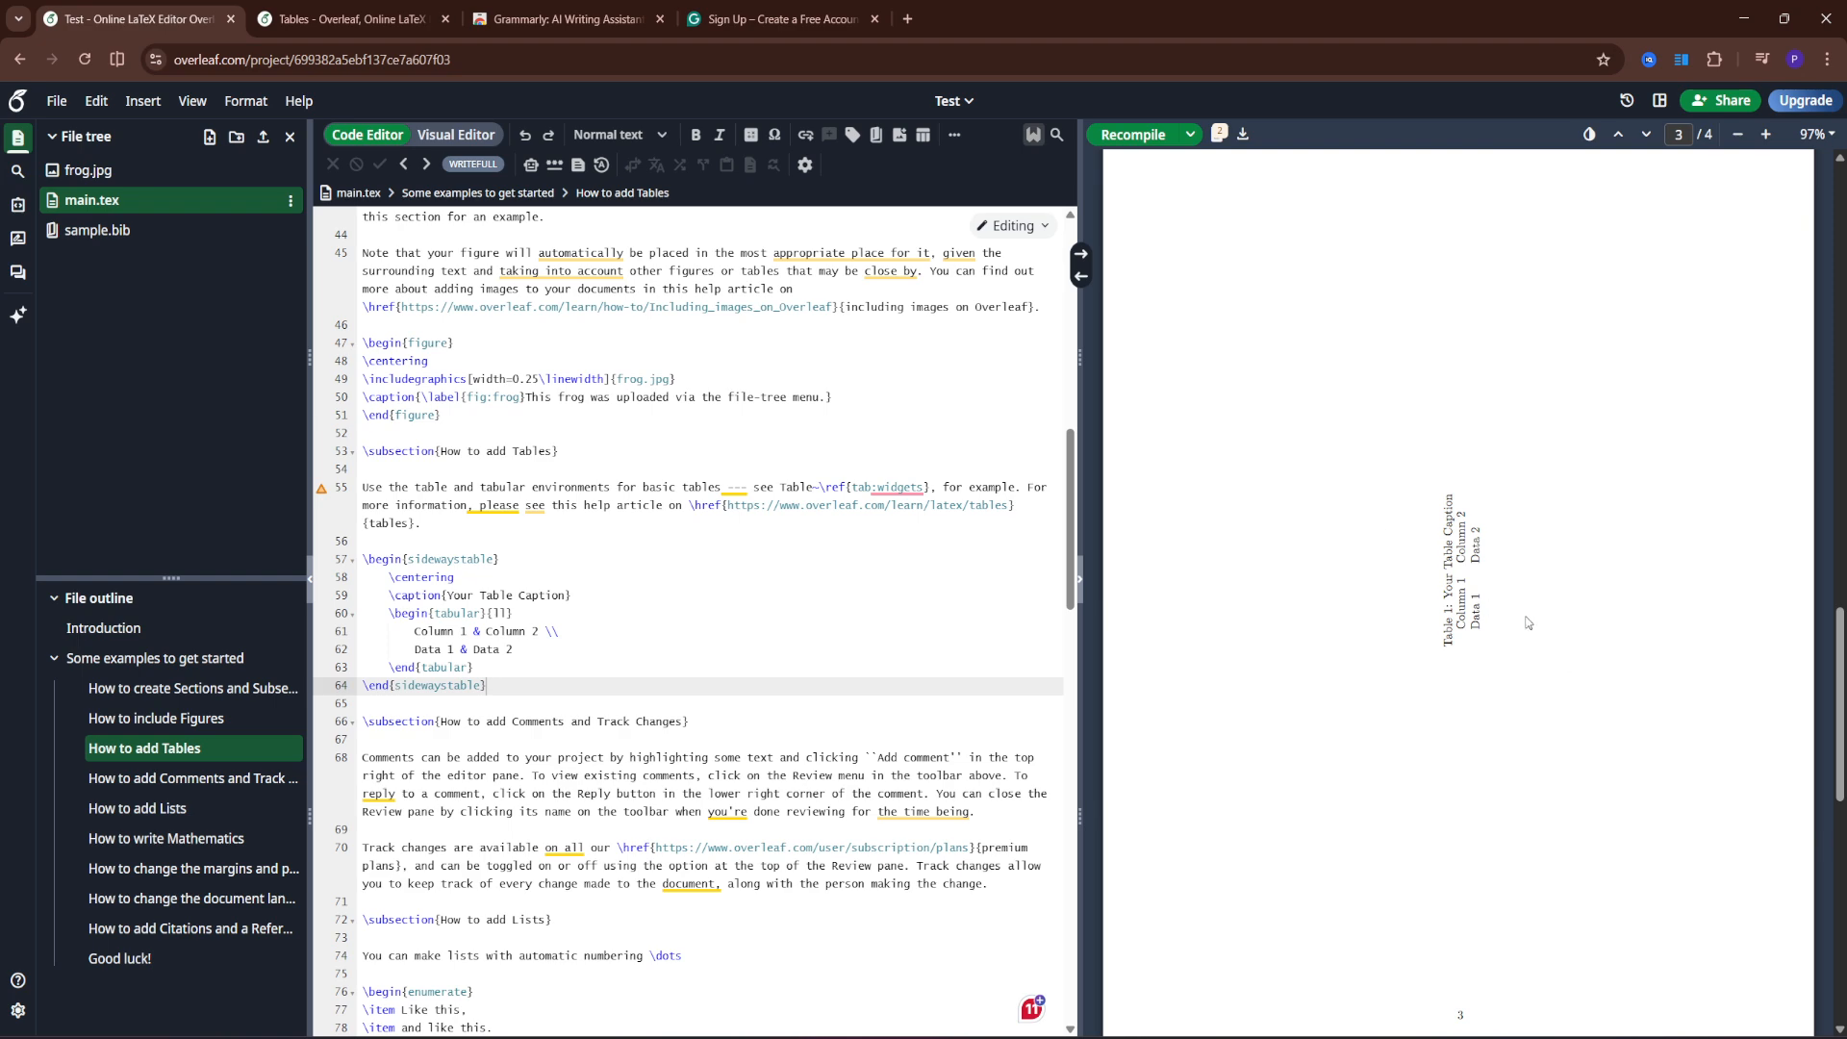
pyautogui.scroll(2, 1568, 640)
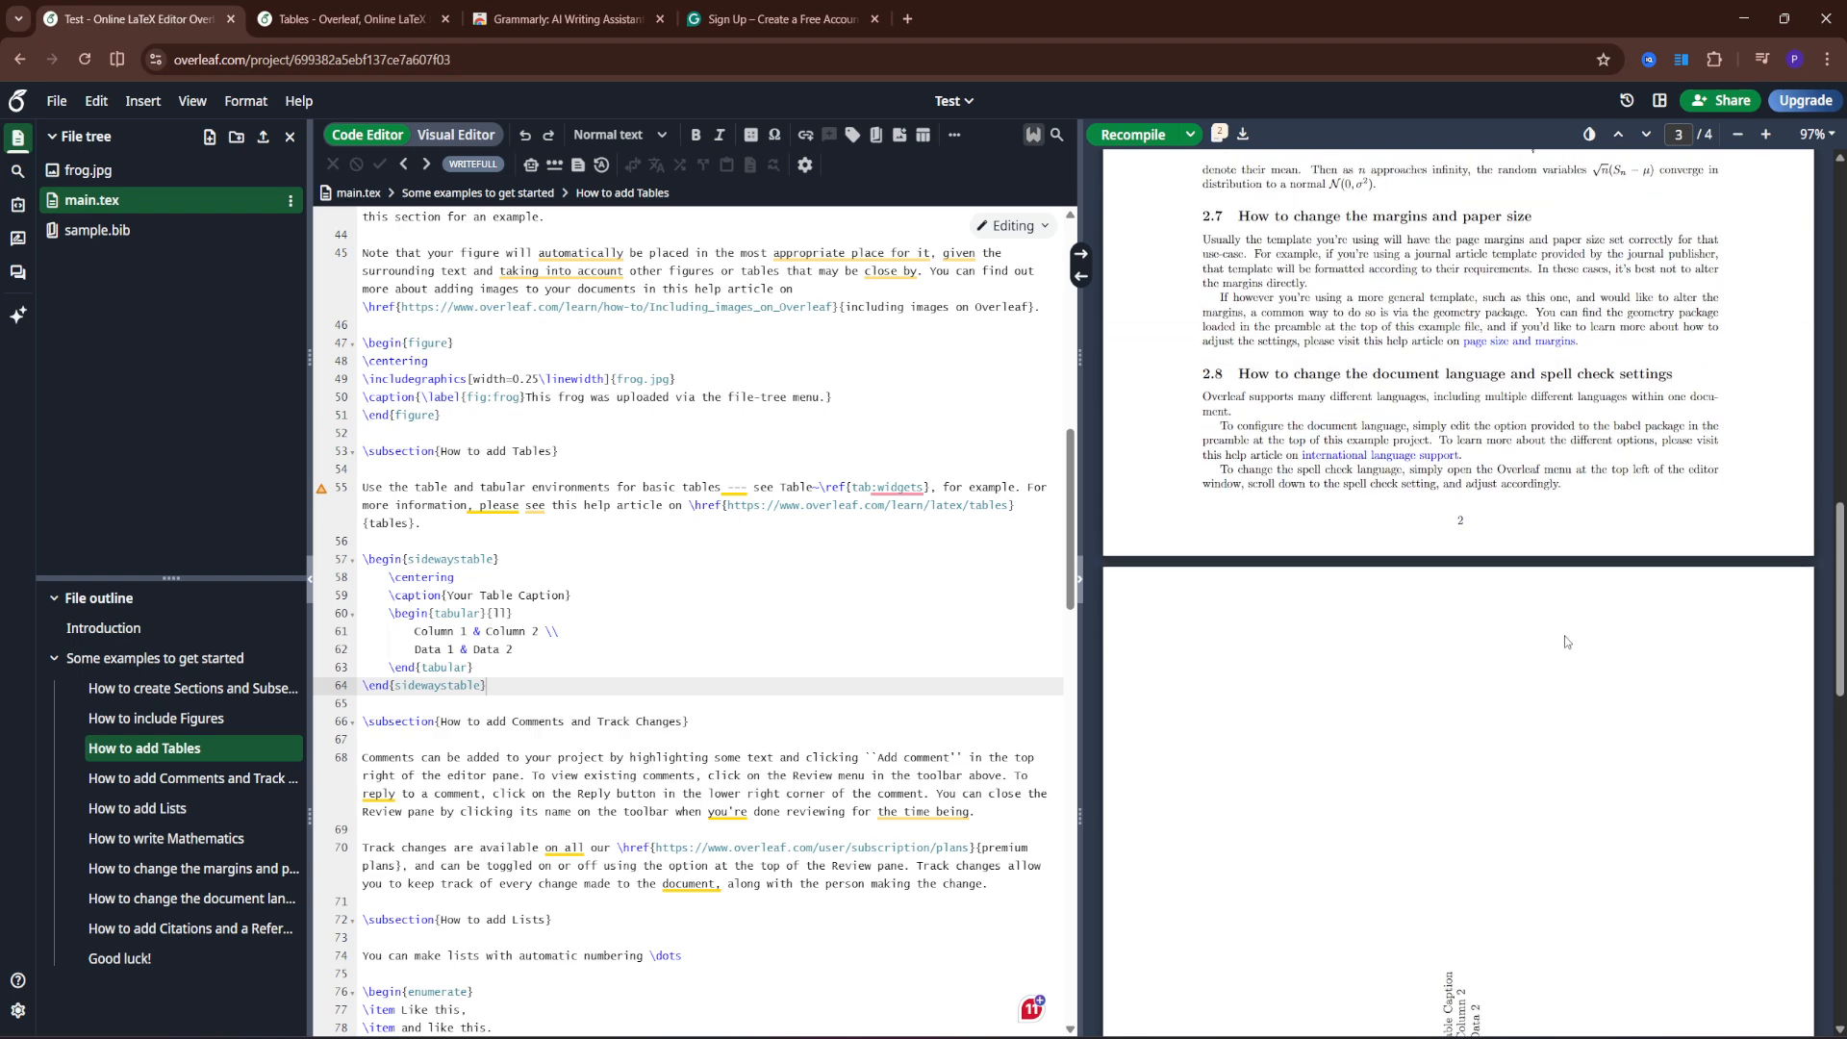
pyautogui.scroll(-8, 1566, 644)
pyautogui.scroll(9, 1556, 621)
pyautogui.scroll(-4, 1555, 619)
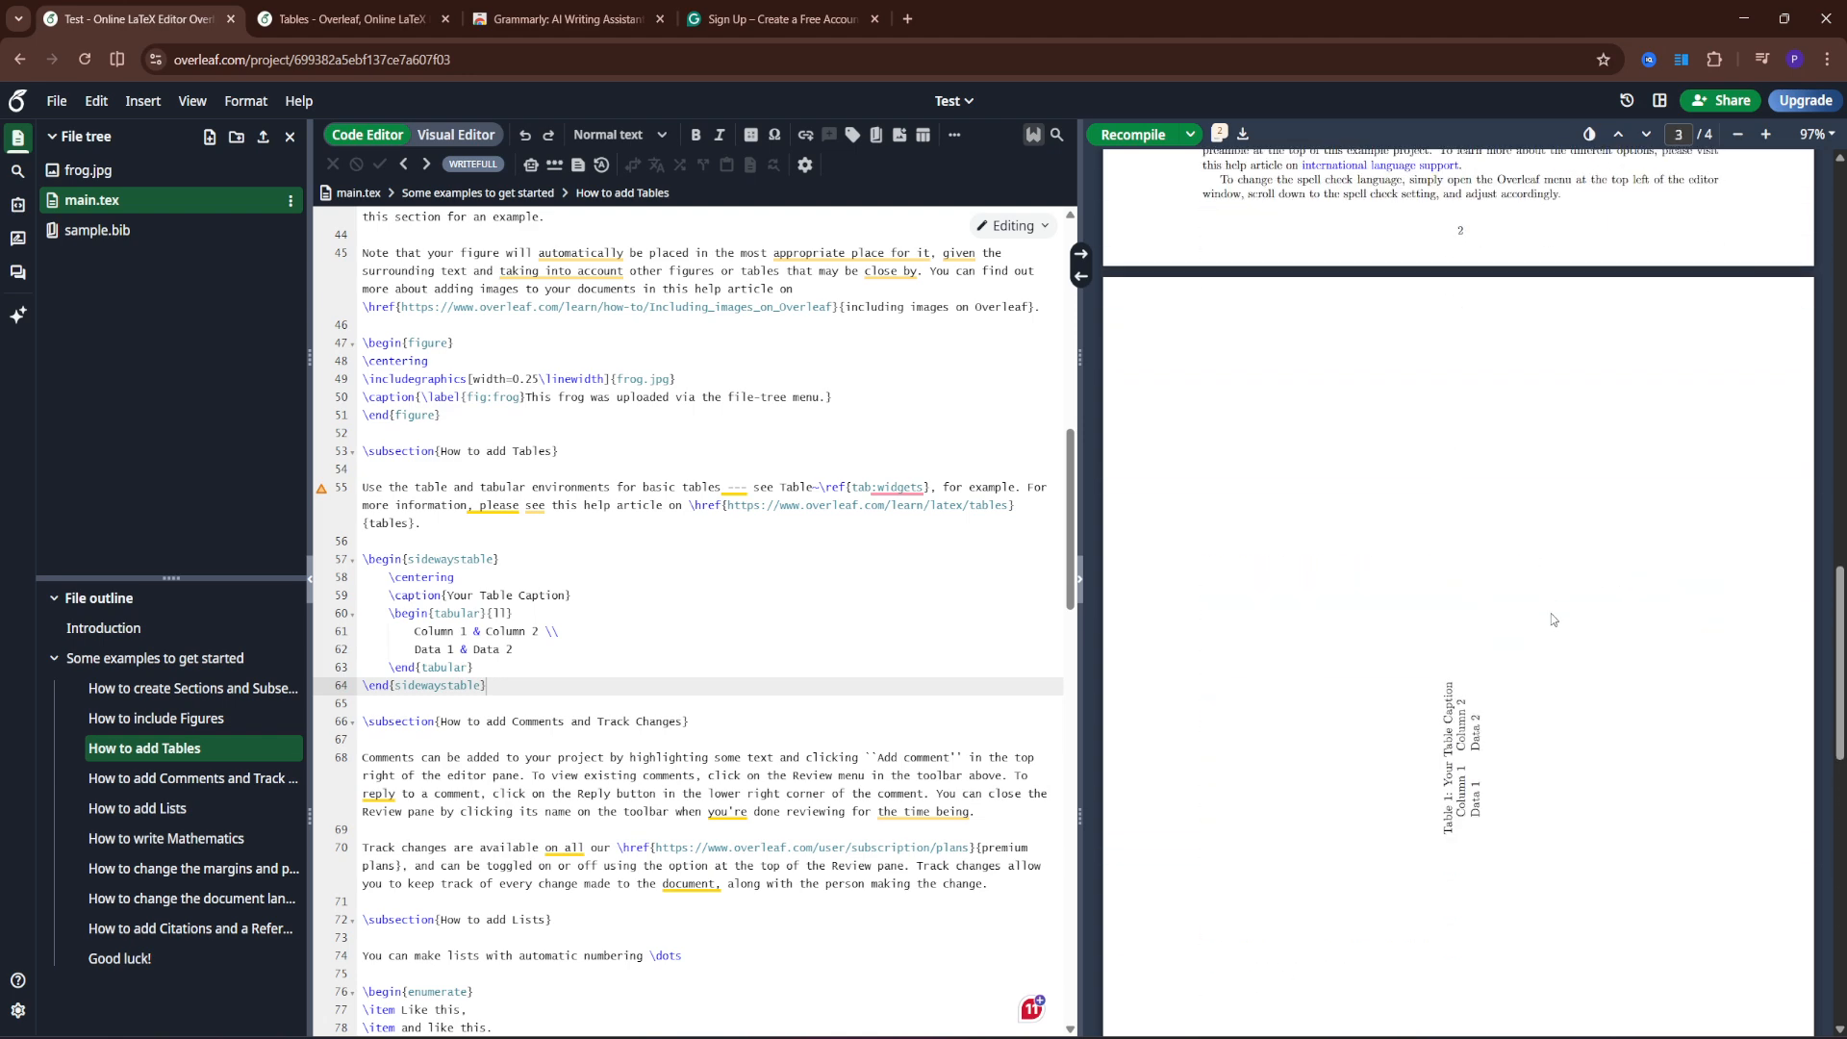
pyautogui.scroll(-2, 1540, 588)
pyautogui.scroll(3, 1530, 590)
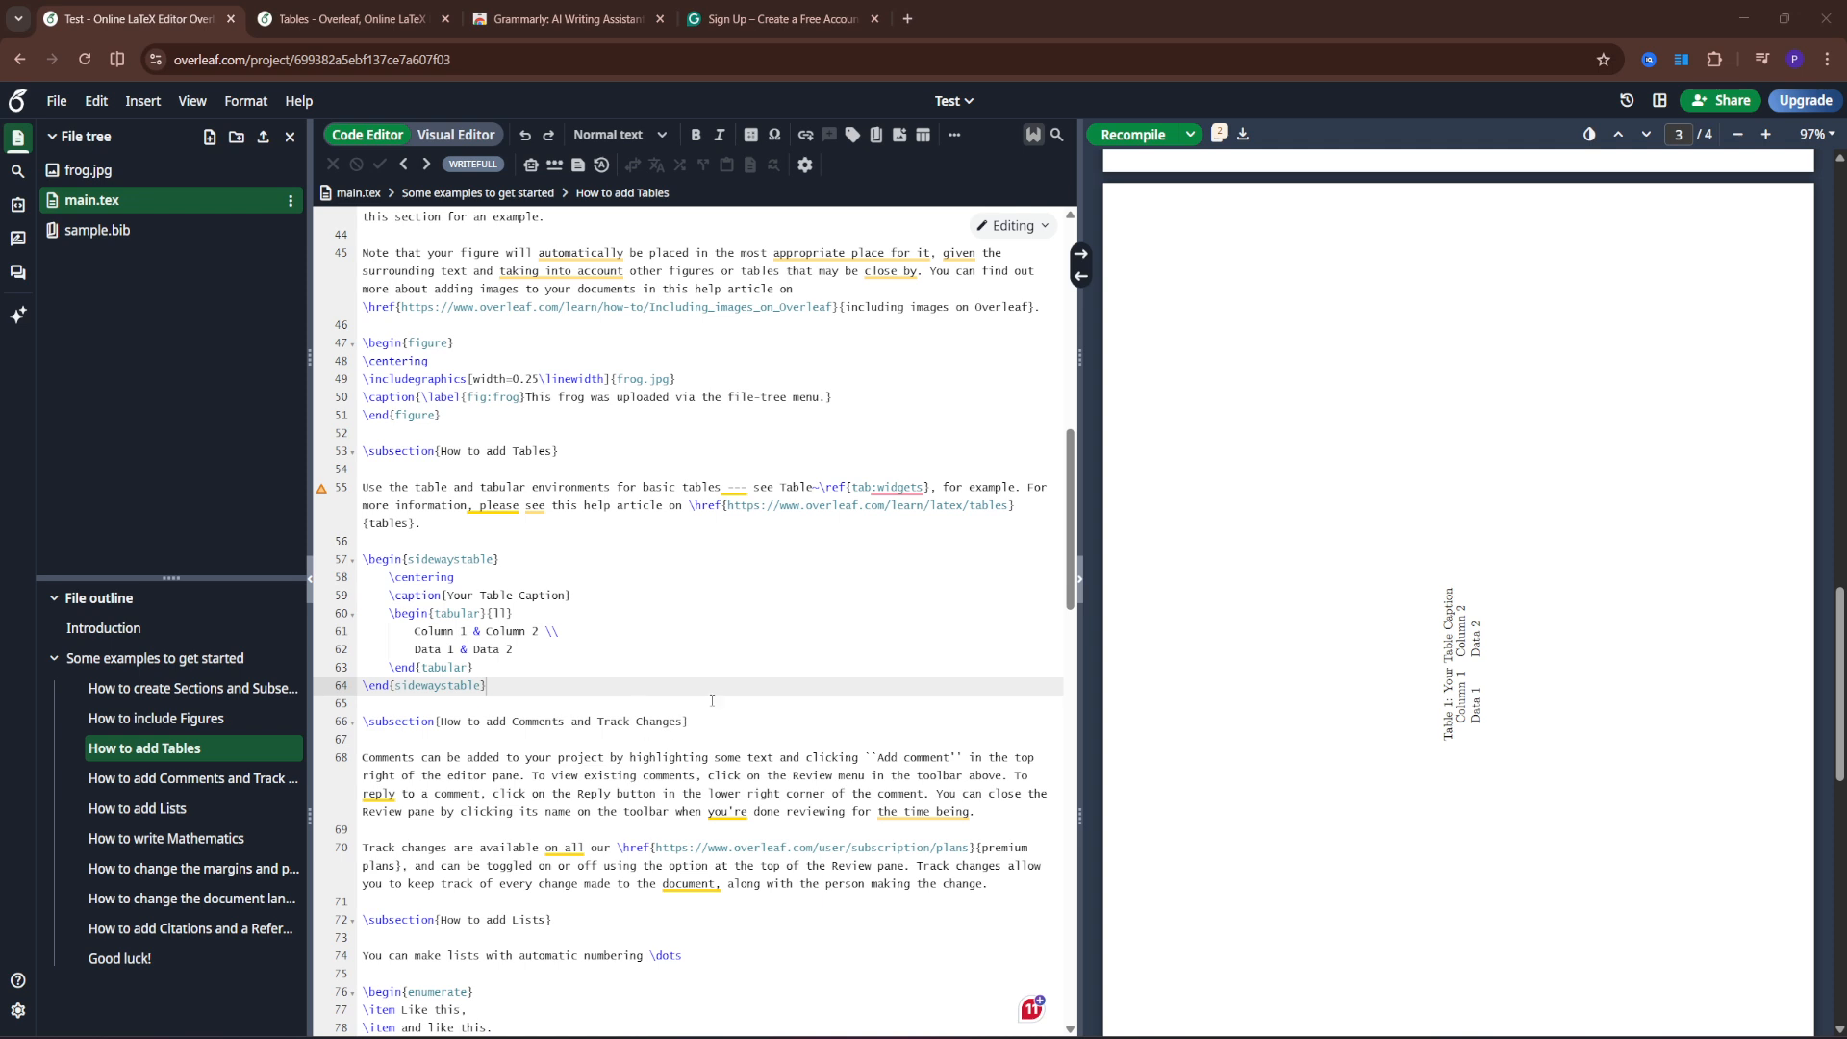
pyautogui.scroll(10, 712, 701)
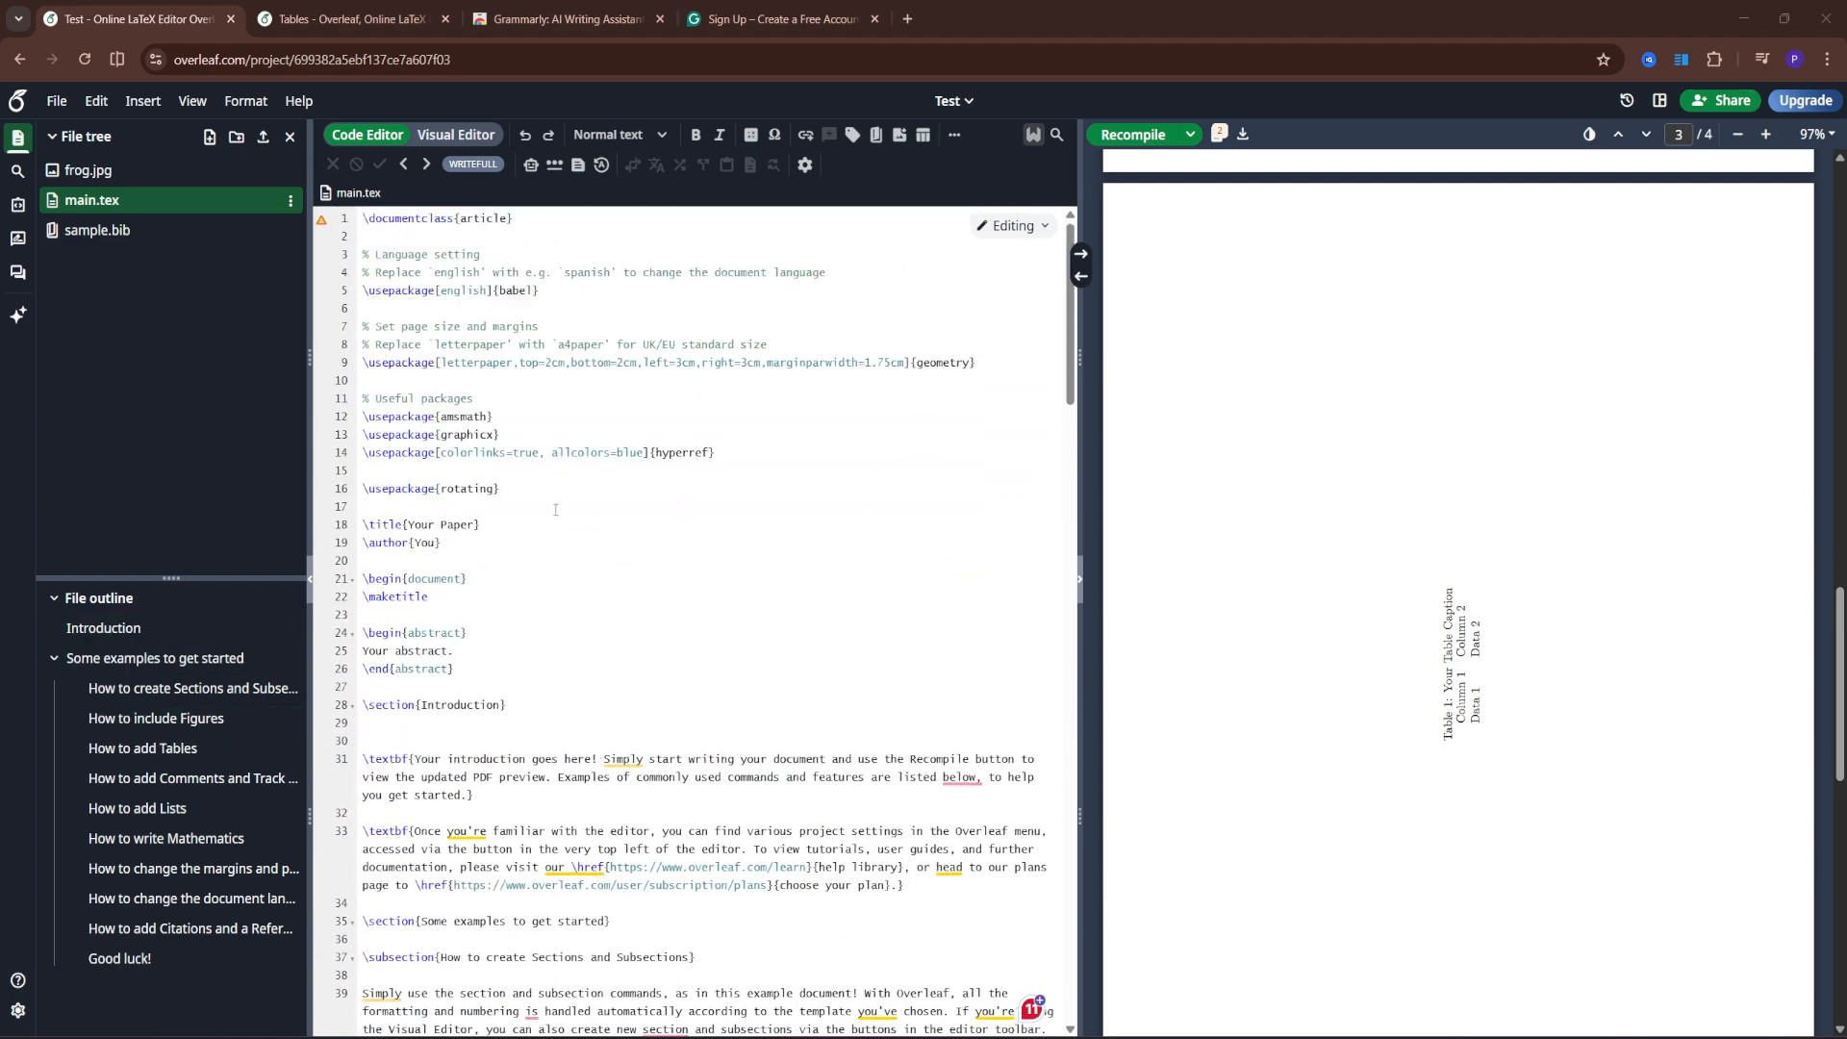
# - Insert \usepackage{graphicx} on line 17, directly beneath \usepackage{rotating}
pyautogui.click(553, 492)
pyautogui.press('Return')
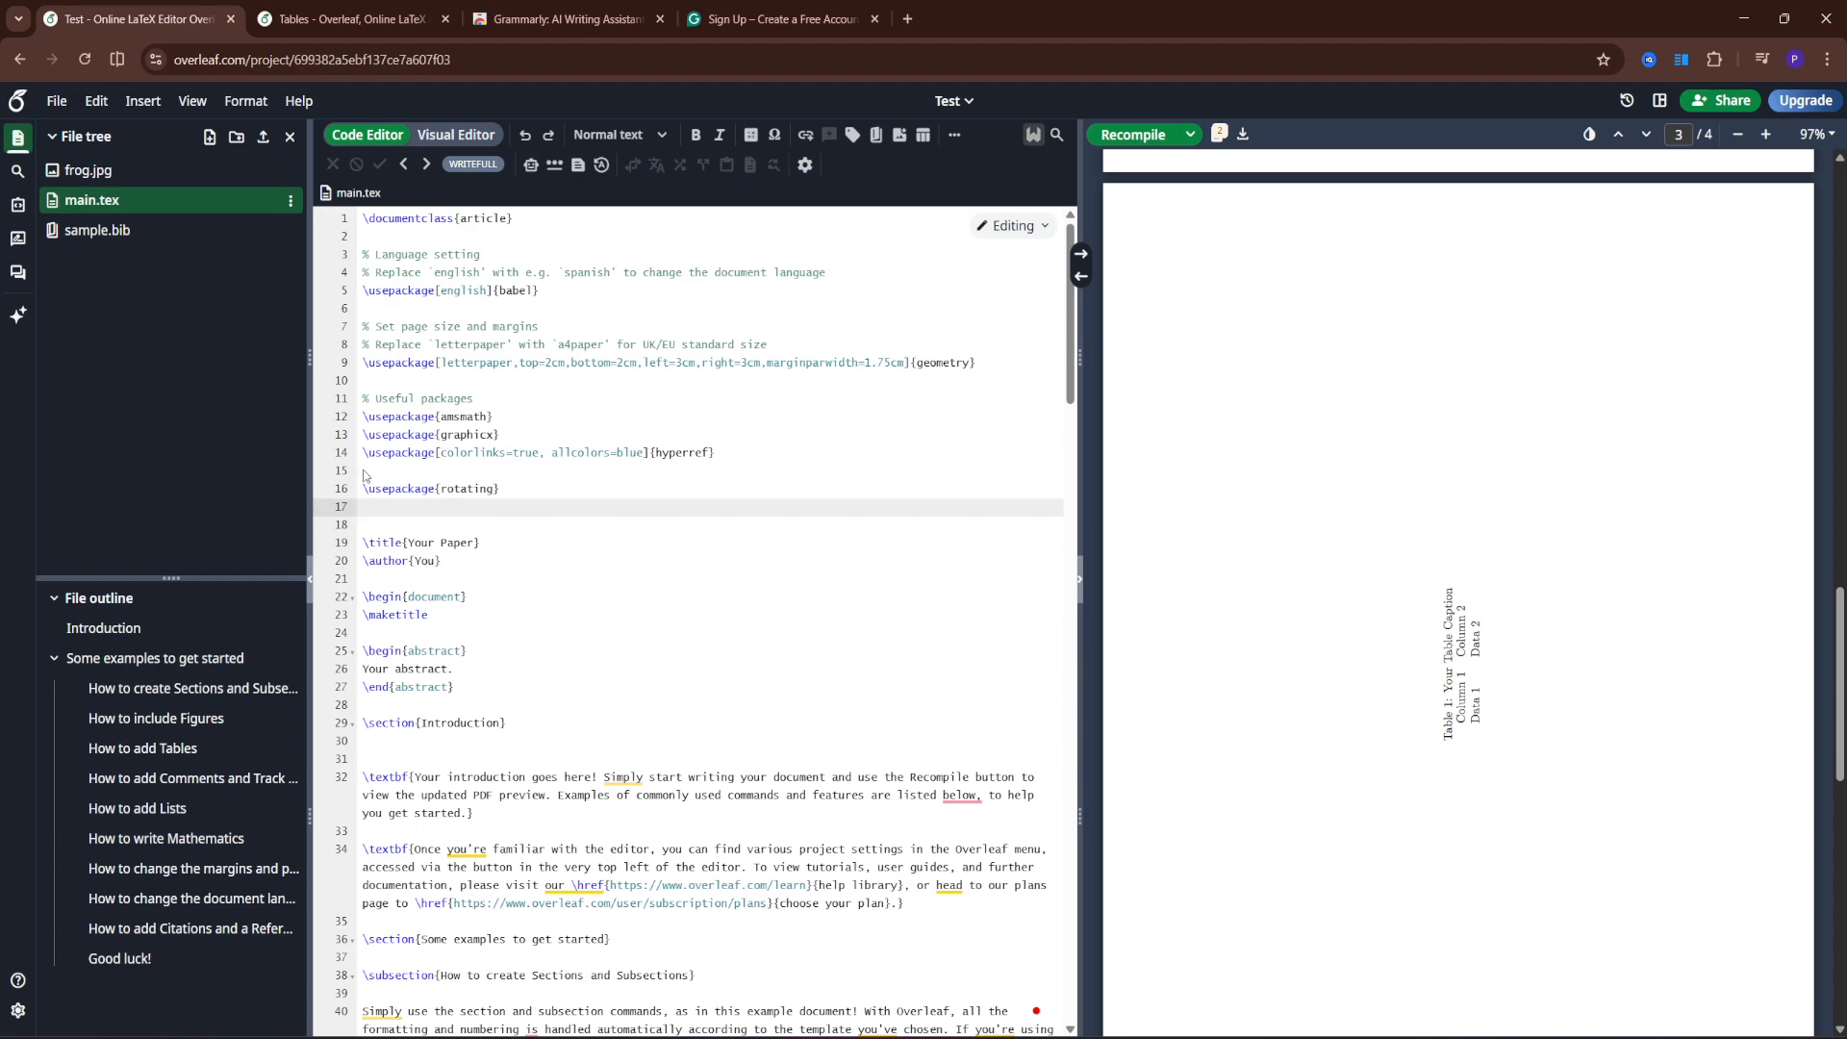
pyautogui.write('\\usepackage{graphicx}')
pyautogui.scroll(-7, 481, 525)
pyautogui.scroll(4, 391, 431)
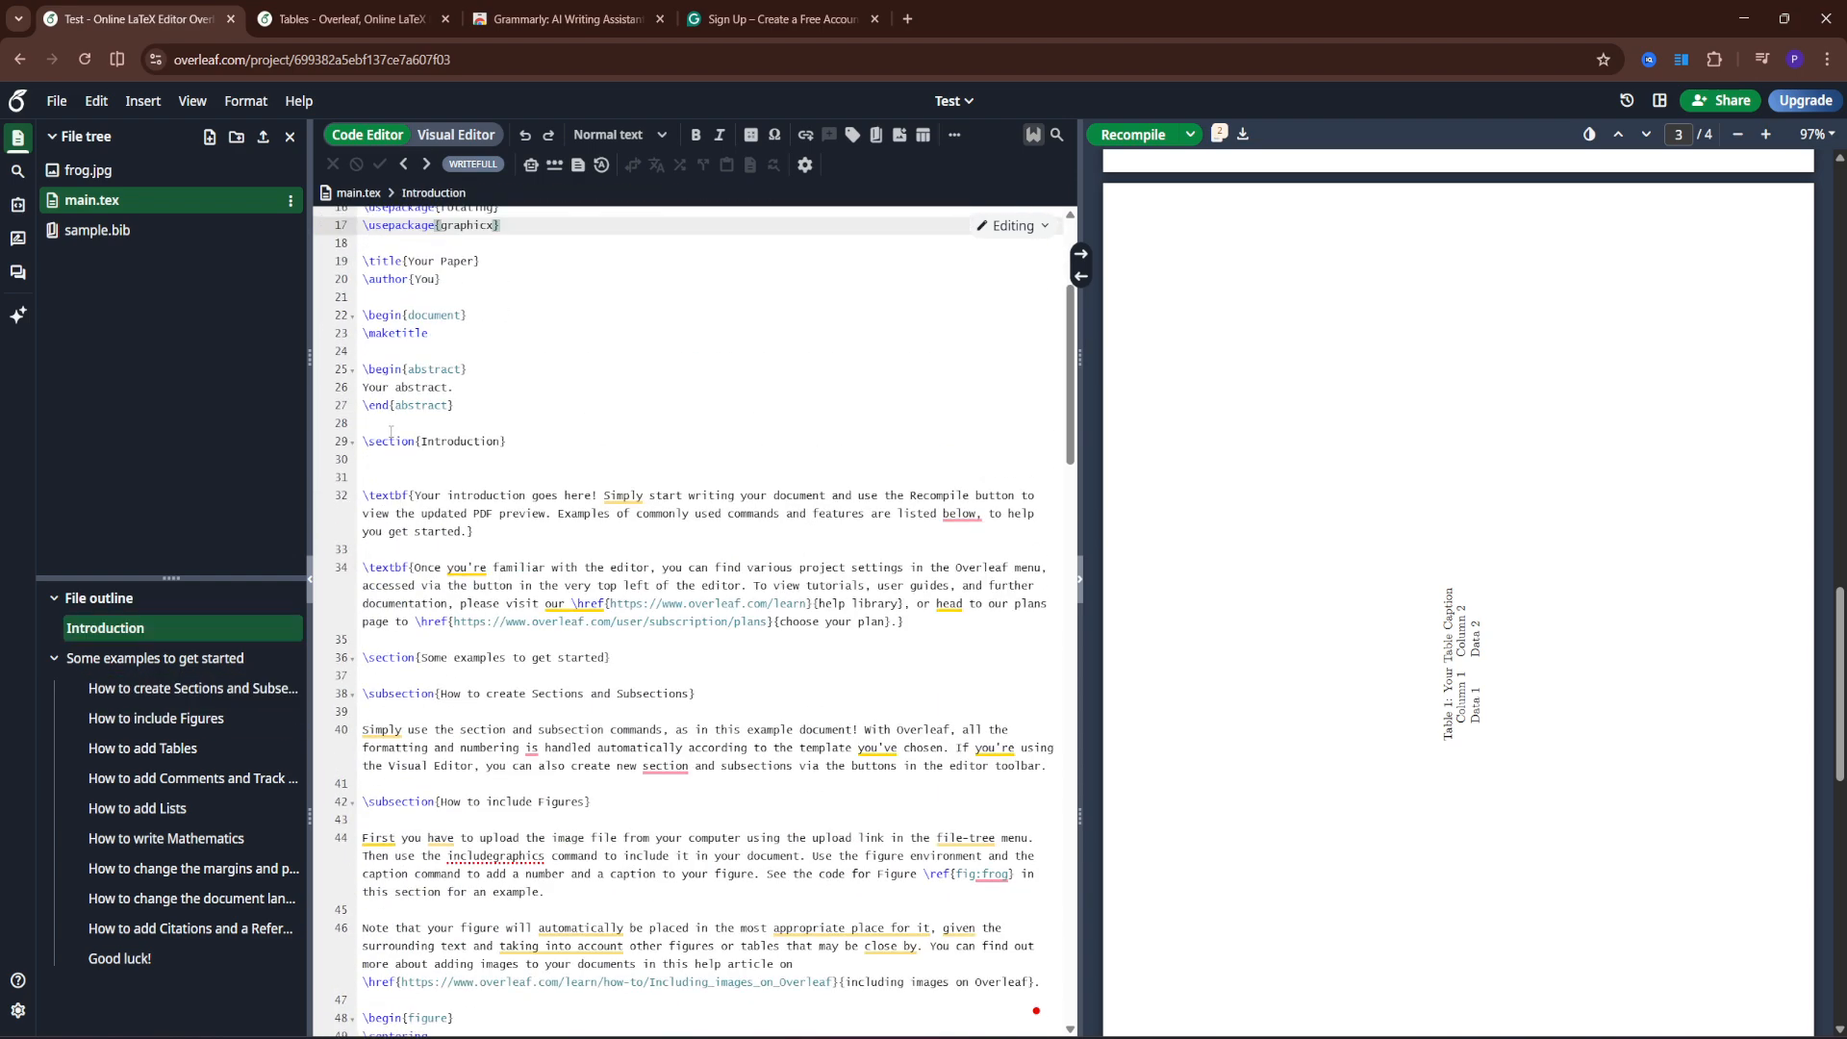
pyautogui.scroll(3, 390, 431)
pyautogui.click(514, 525)
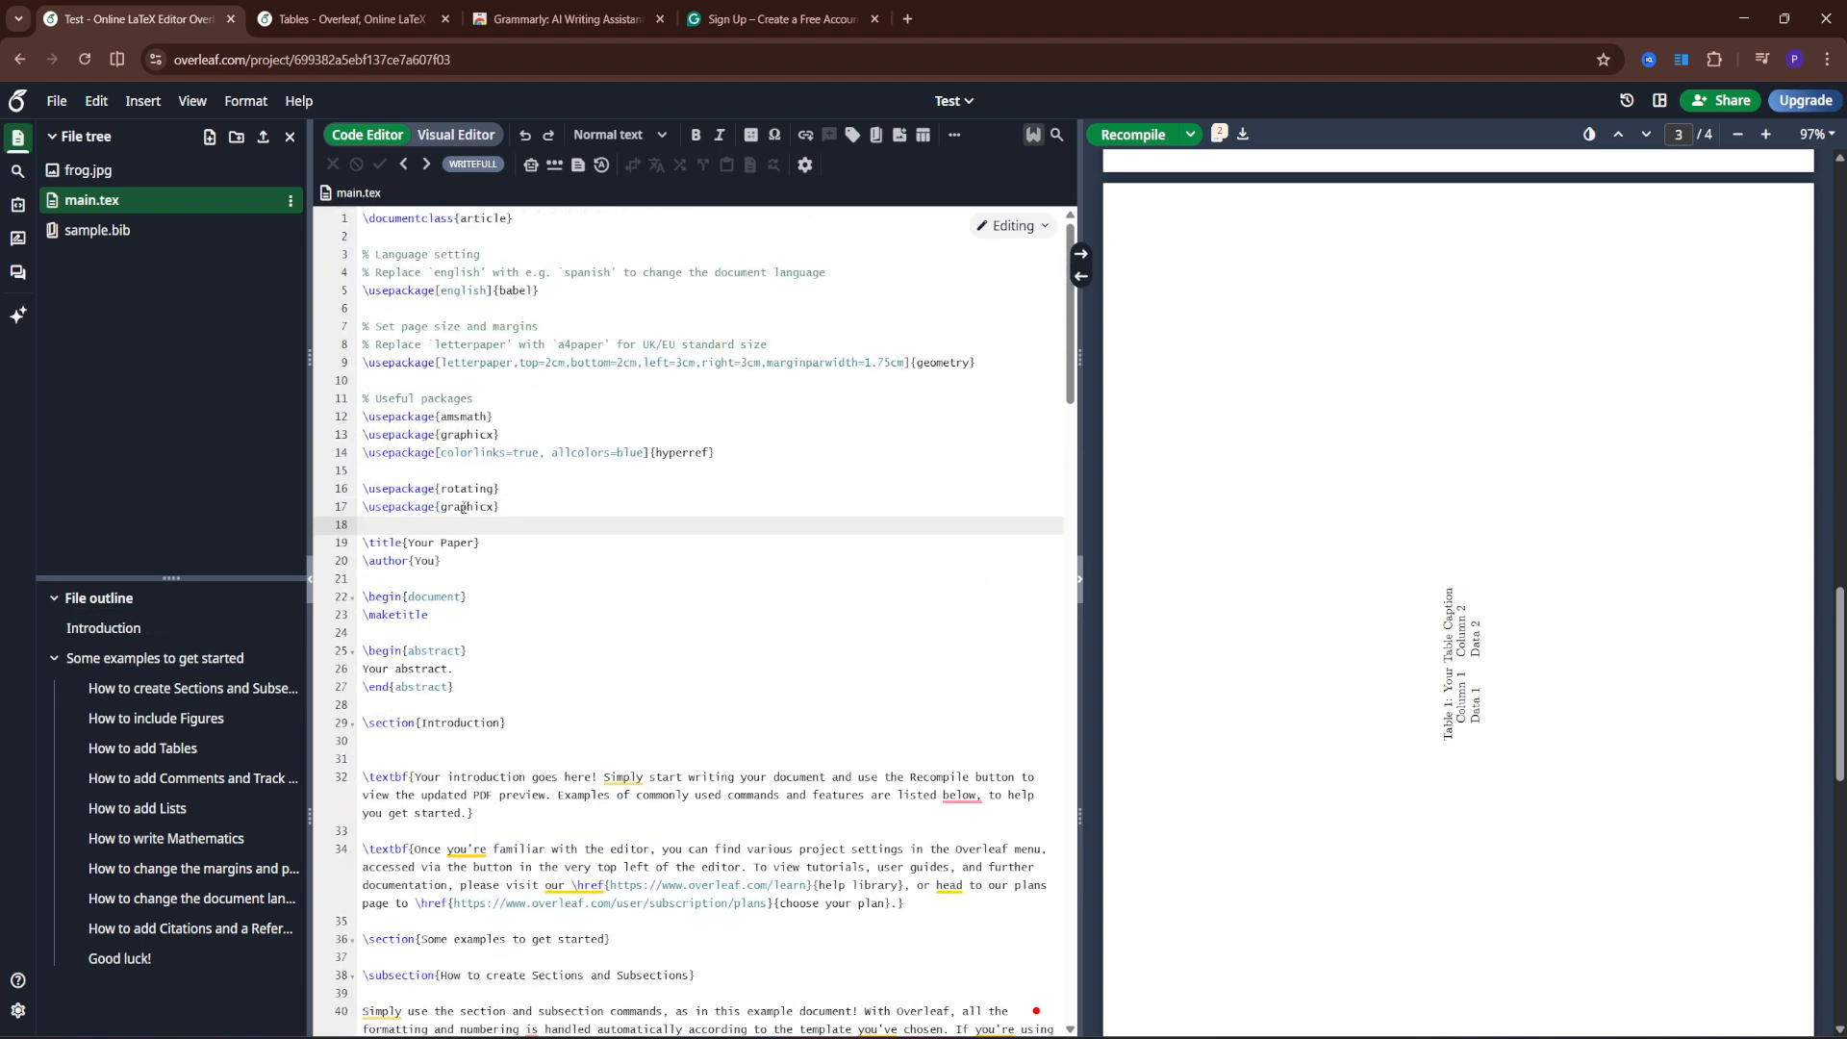
pyautogui.moveTo(365, 506); pyautogui.dragTo(523, 508)
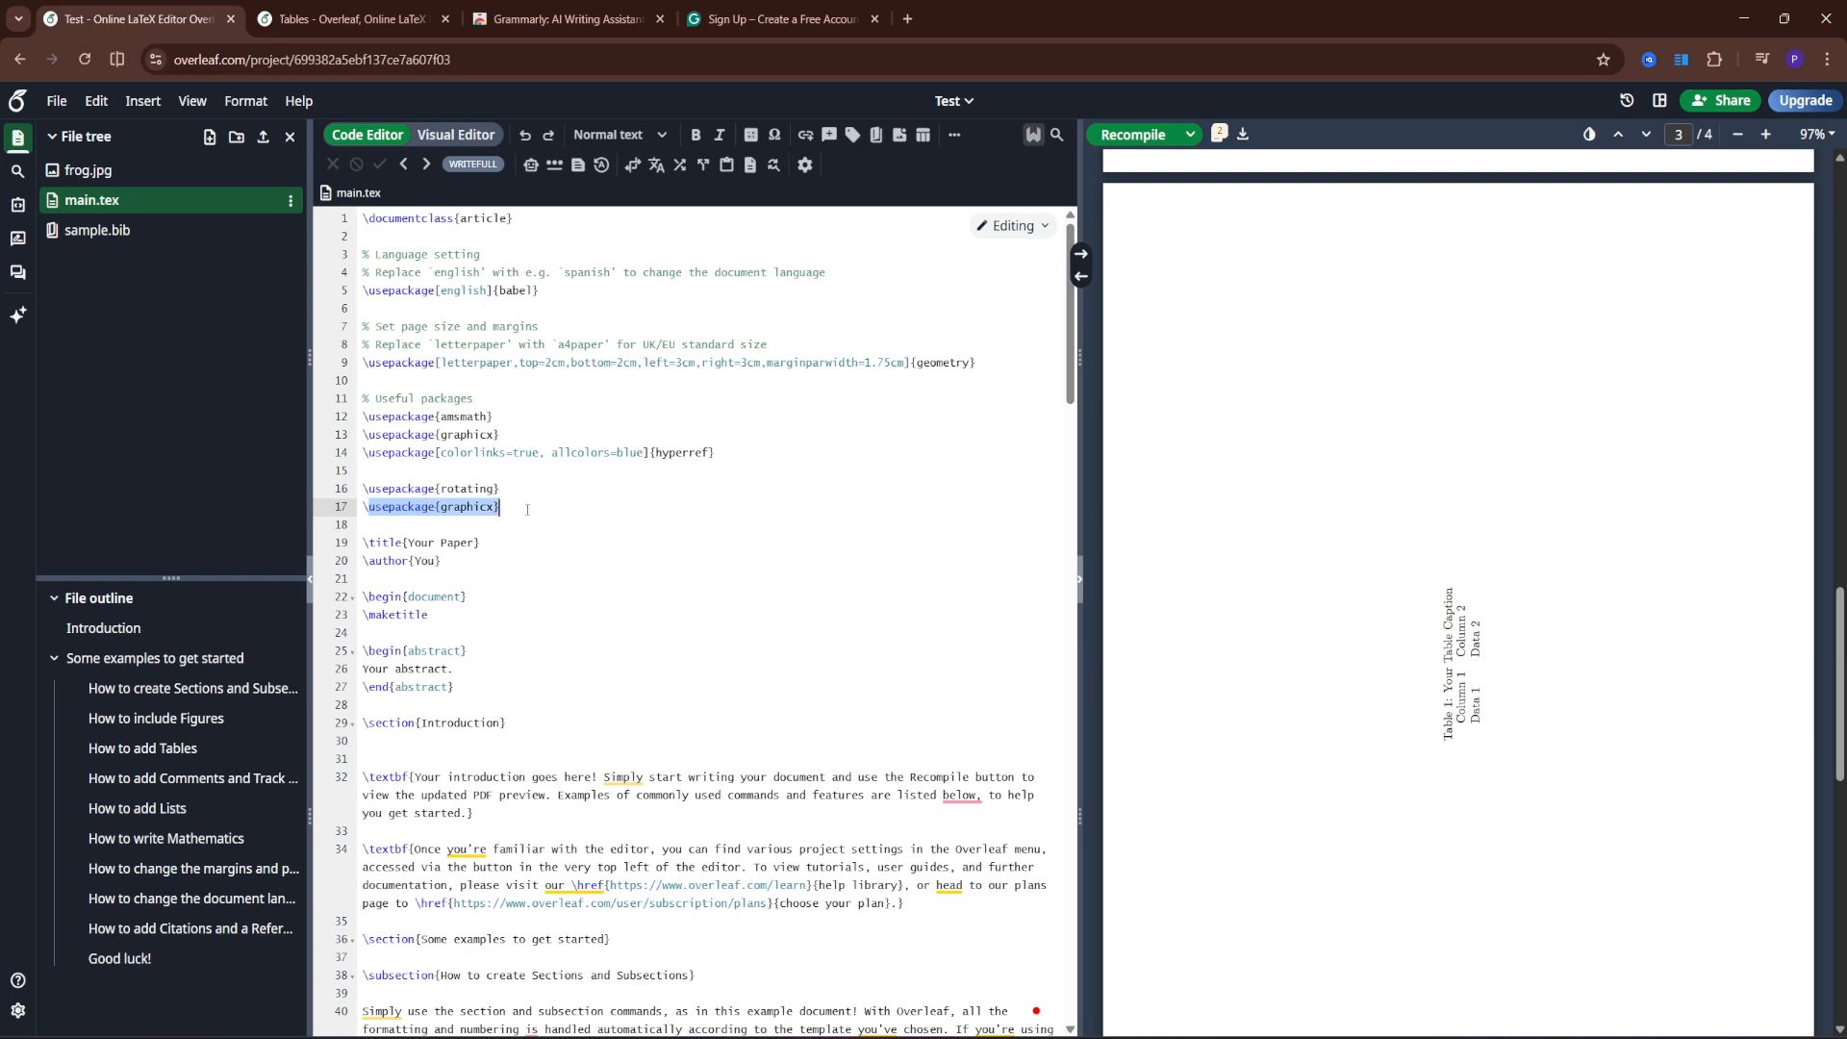
pyautogui.click(533, 509)
pyautogui.scroll(-10, 573, 553)
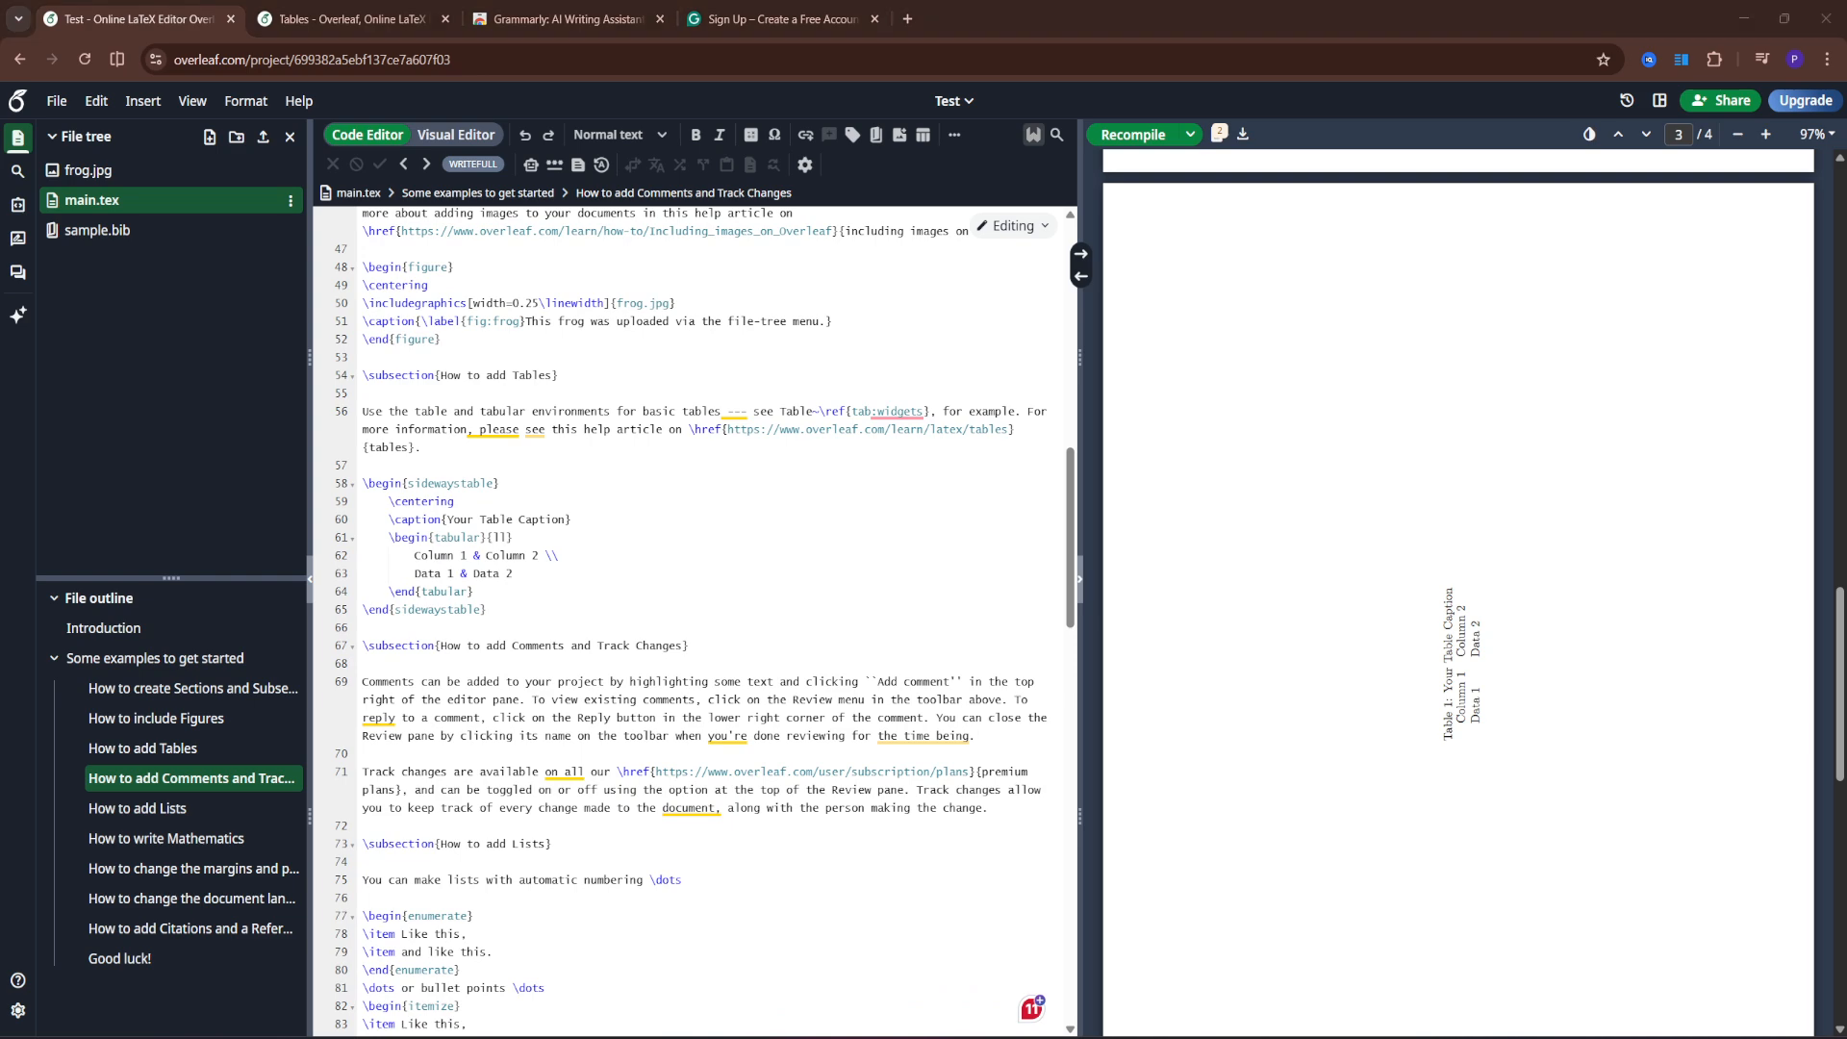
# - Replace the sidewaystable with a table[h] whose A & B / 1 & 2 tabular sits in \rotatebox{90}, then recompile
pyautogui.moveTo(518, 616); pyautogui.dragTo(362, 483)
pyautogui.write('\\begin{table}[h]     \\centering     \\rotatebox{90}{         \\begin{tabular}{ll}             A & B \\\\             1 & 2         \\end{tabular}     } \\end{table}')
pyautogui.click(593, 532)
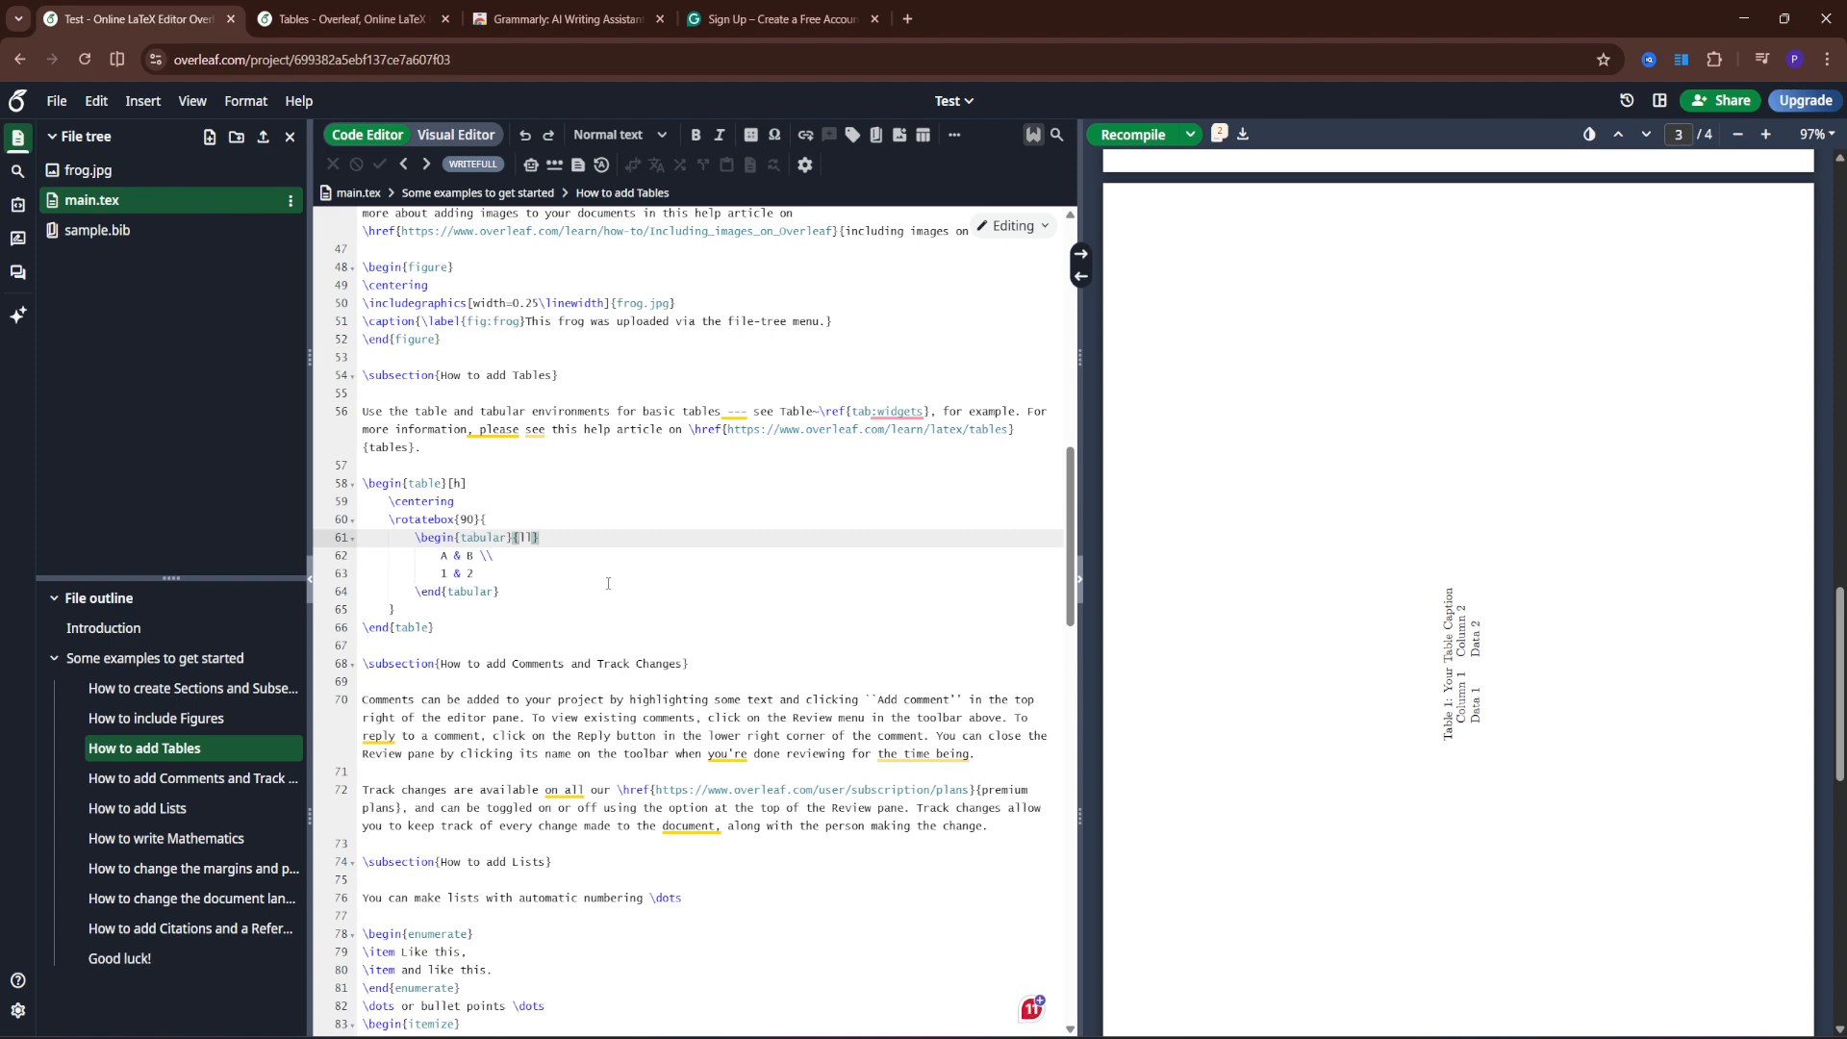
pyautogui.press('Down')
pyautogui.press('Down')
pyautogui.press('Down')
pyautogui.press('Down')
pyautogui.hotkey('ctrl', 's')
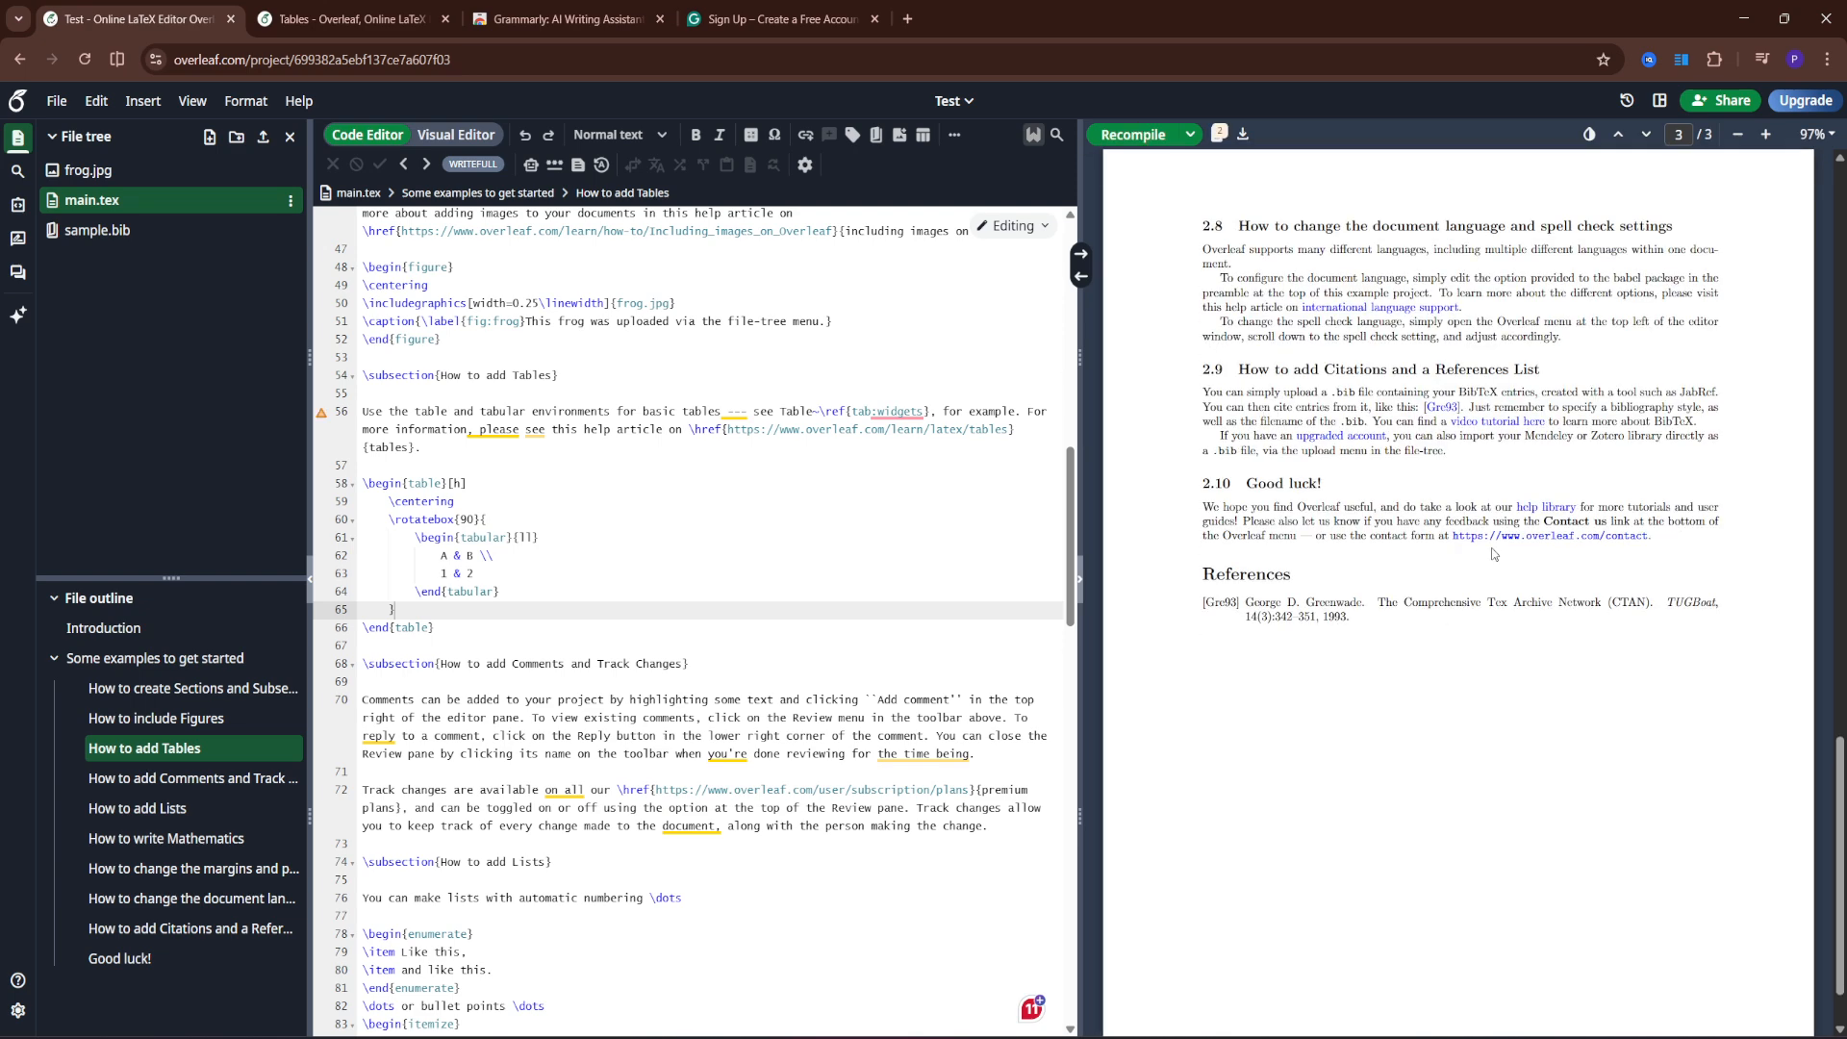
# - Change the rotatebox angle on line 60 from 90 to 270 and recompile
pyautogui.scroll(10, 1494, 568)
pyautogui.scroll(5, 1498, 608)
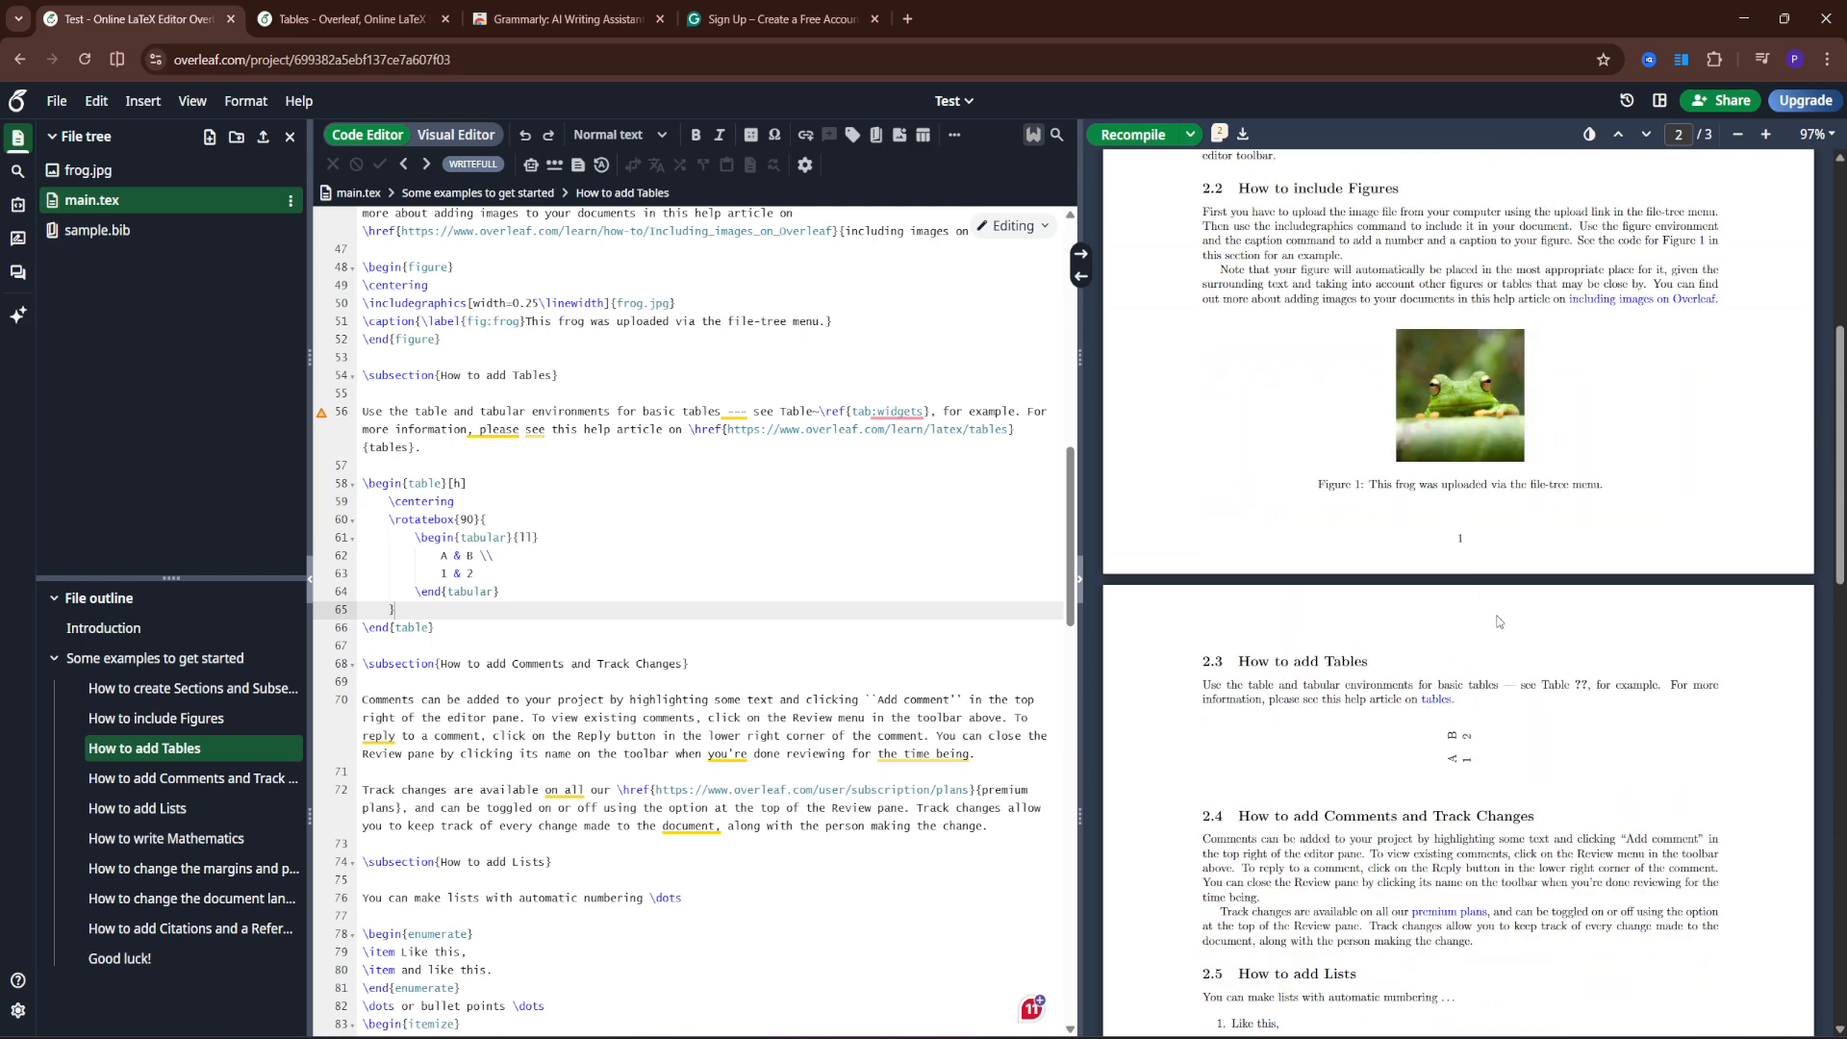
pyautogui.scroll(-1, 1465, 641)
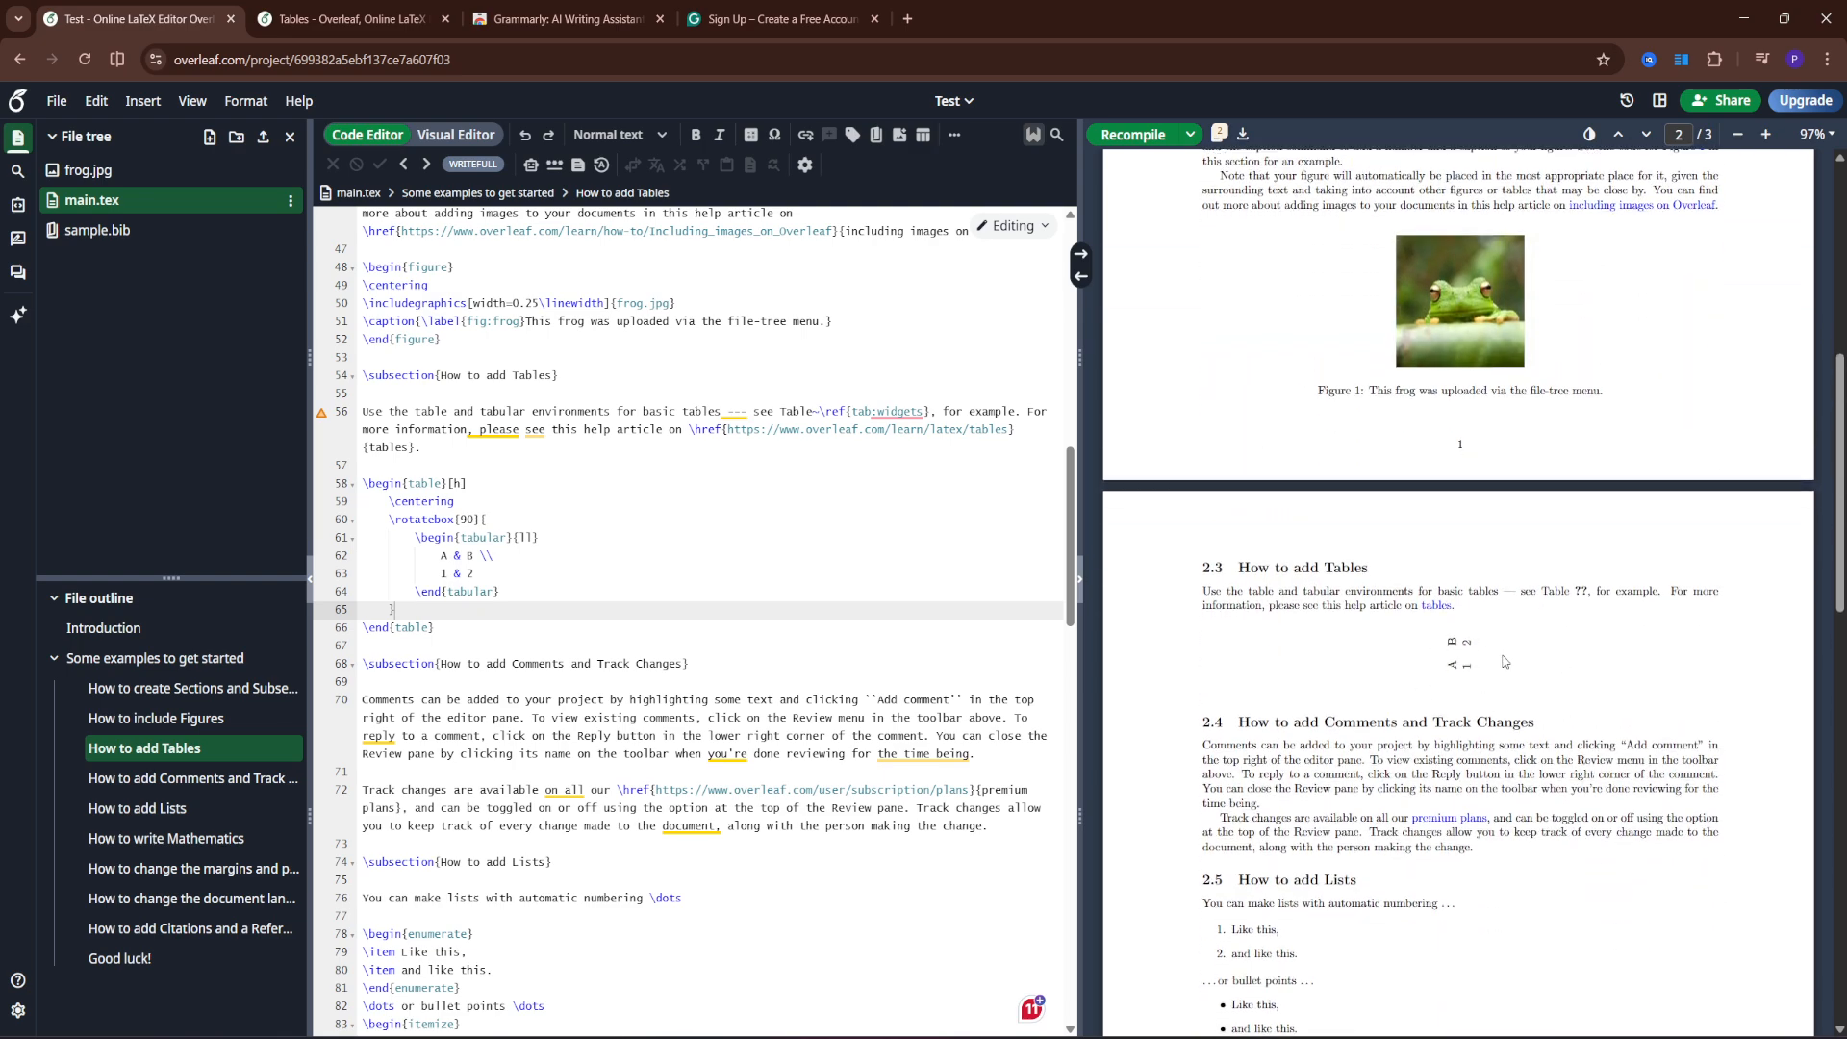
pyautogui.click(468, 519)
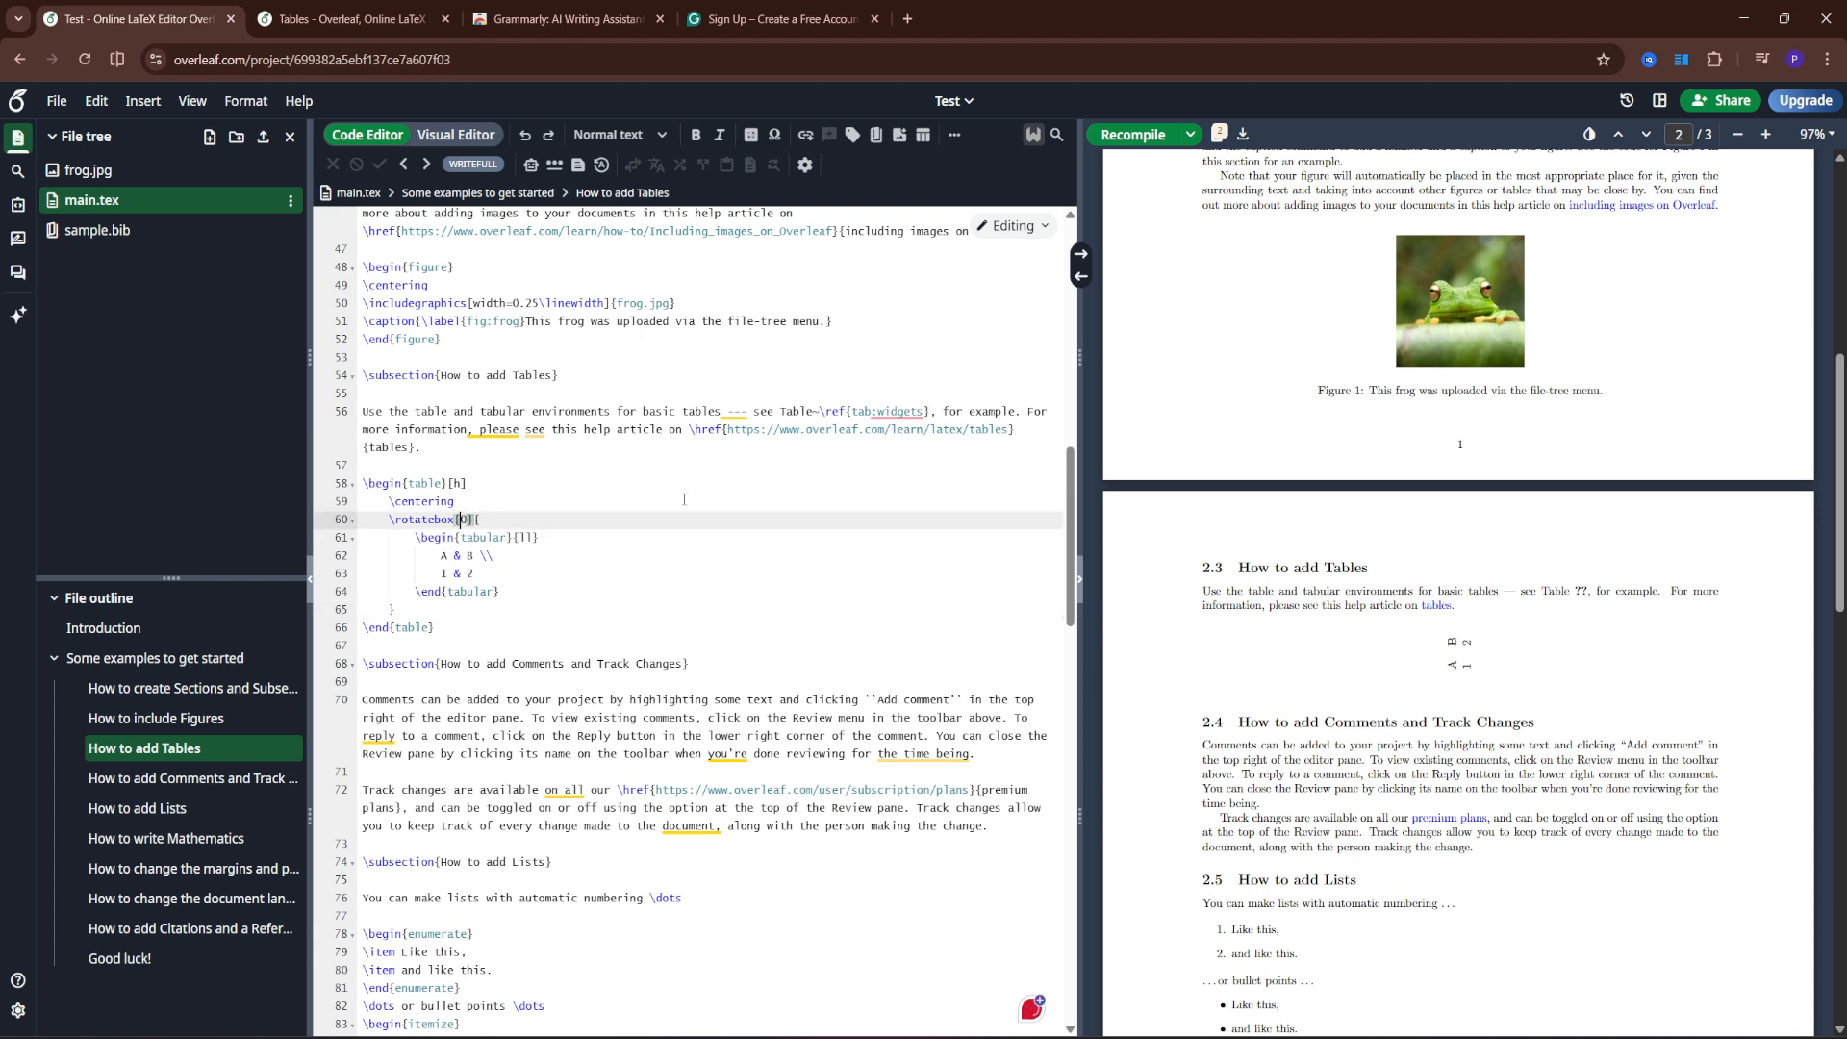
pyautogui.press('BackSpace')
pyautogui.write('27')
pyautogui.click(1106, 135)
# - Change the rotatebox angle from 270 to 45 and recompile to see the tilted table
pyautogui.scroll(1, 1490, 604)
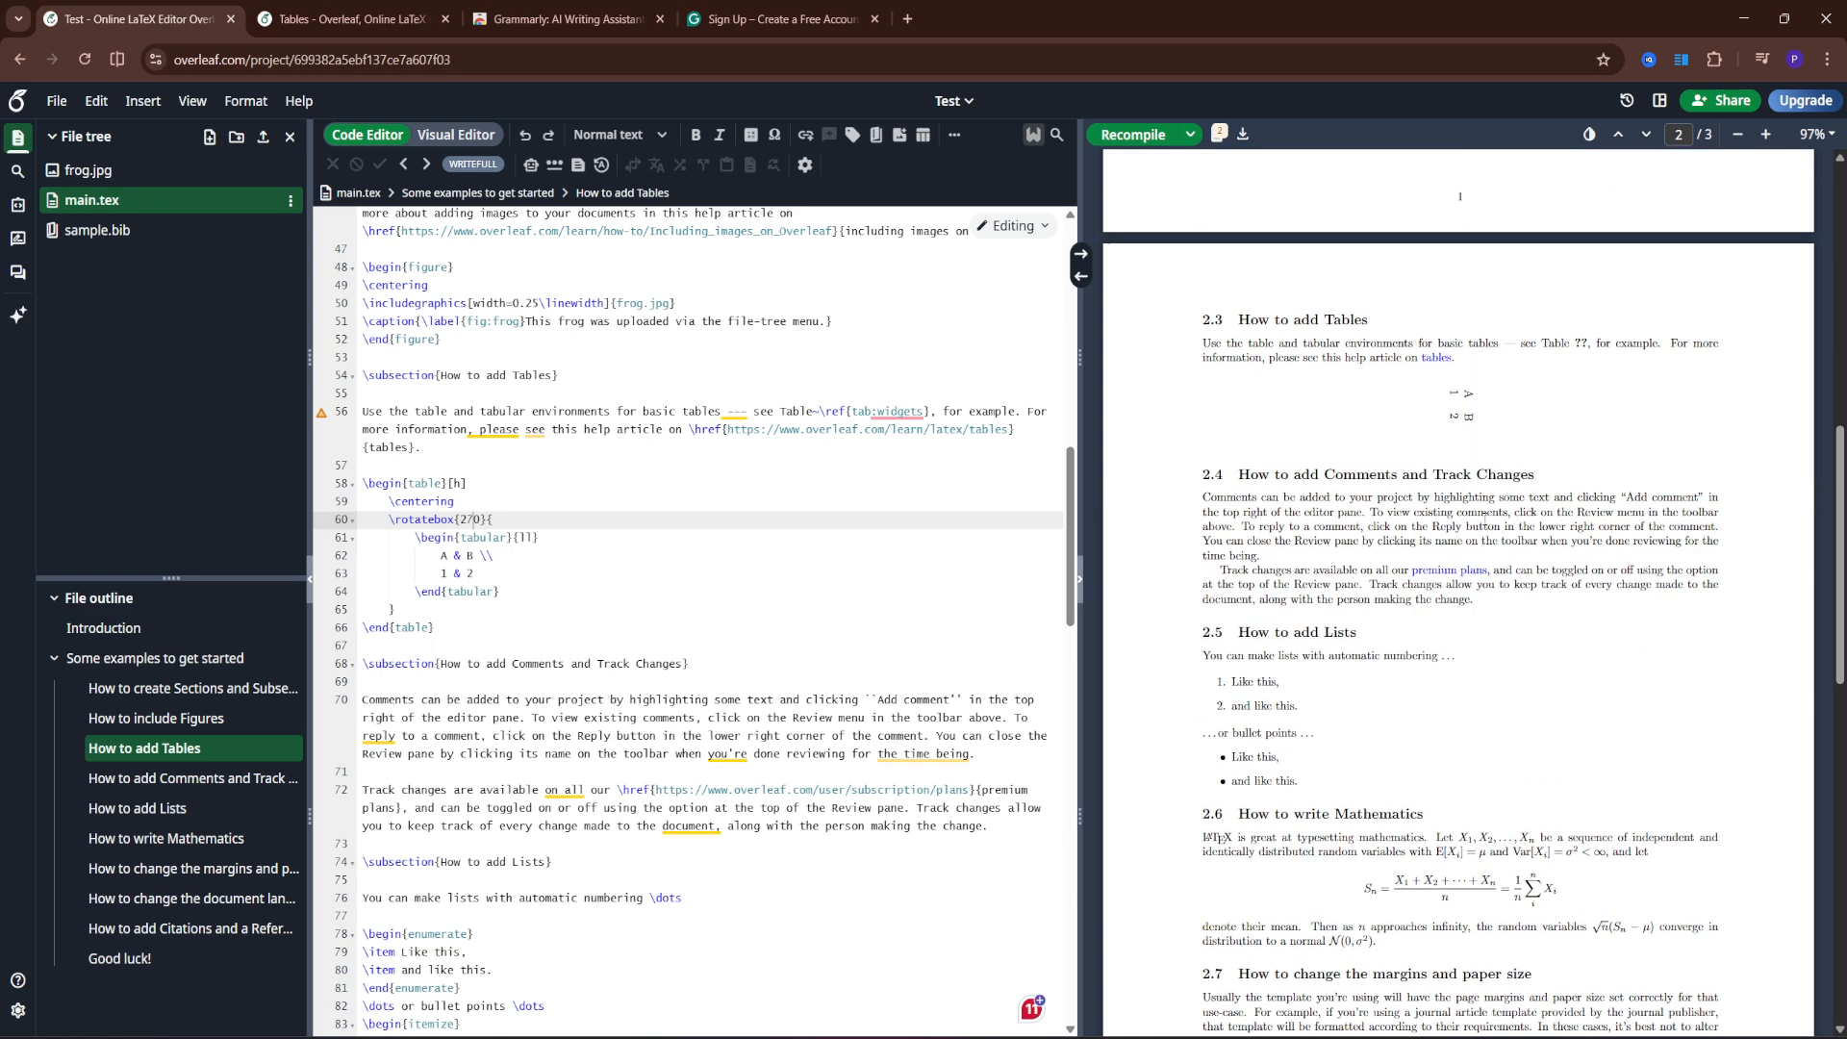
pyautogui.click(476, 520)
pyautogui.press('BackSpace')
pyautogui.press('BackSpace')
pyautogui.press('BackSpace')
pyautogui.write('45')
pyautogui.click(1136, 135)
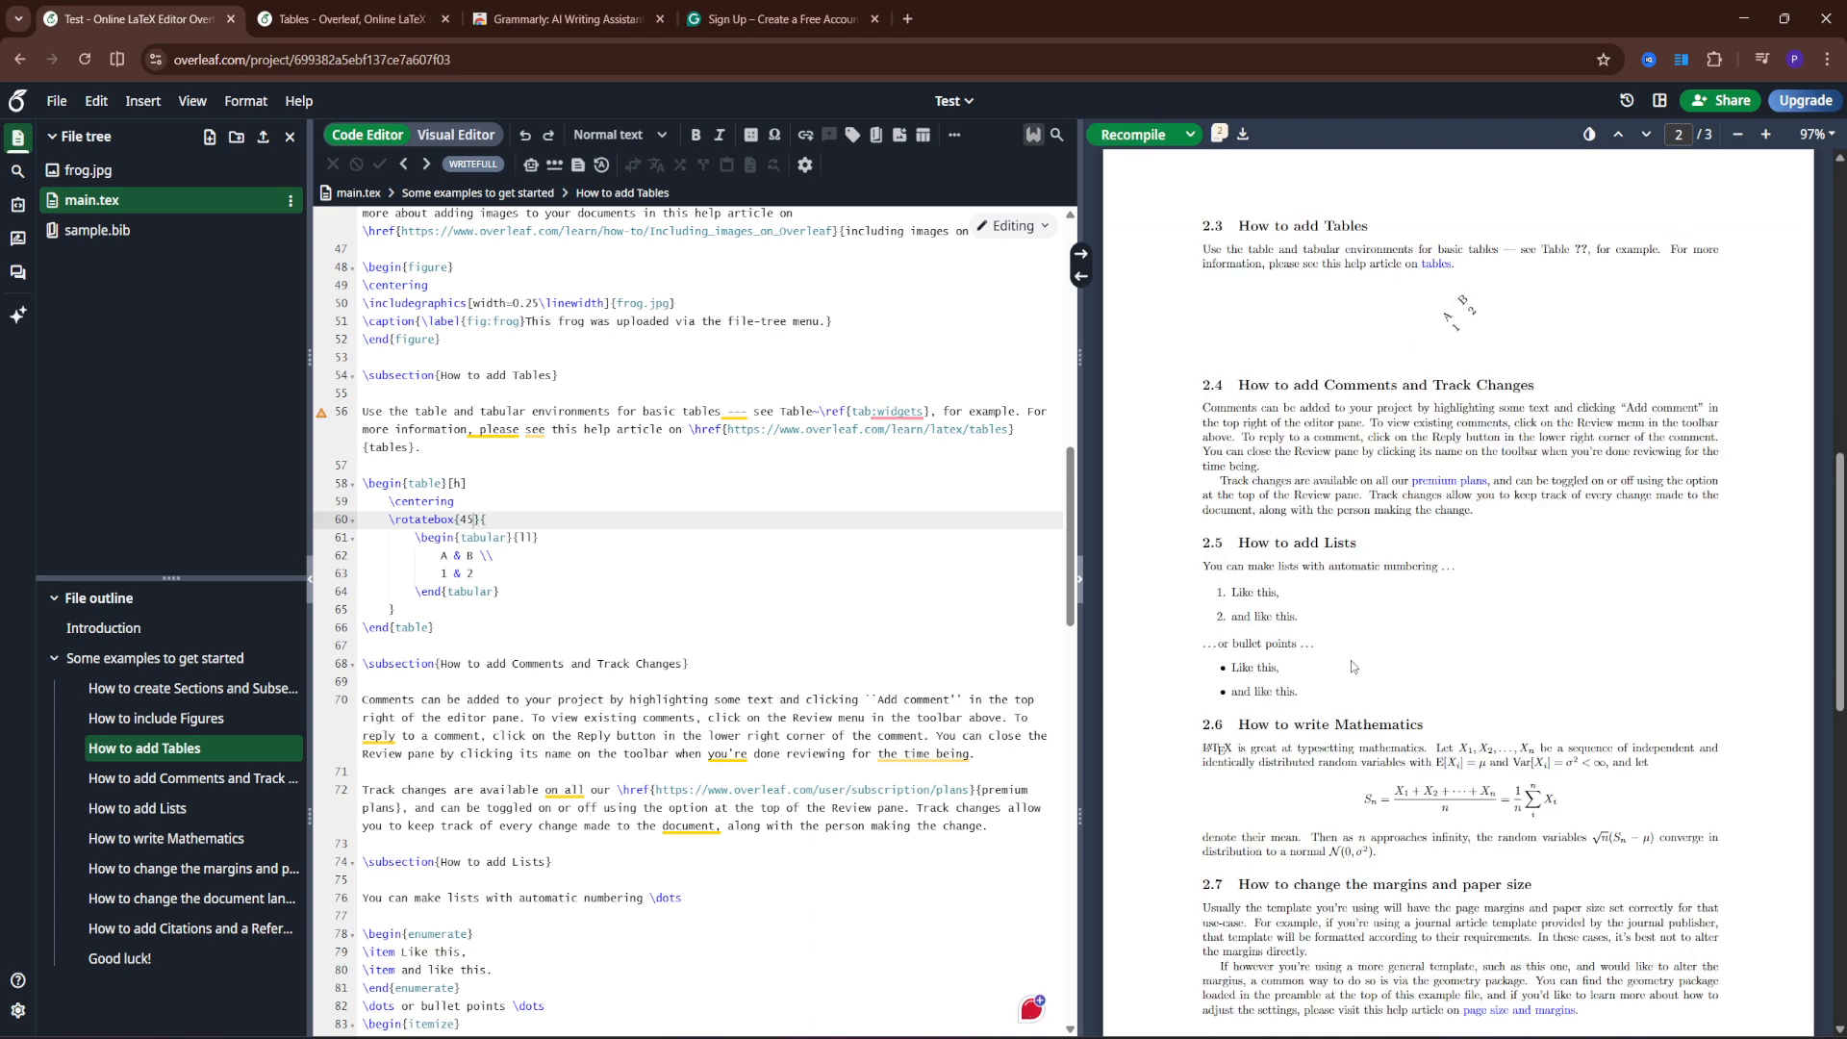
pyautogui.scroll(2, 1357, 674)
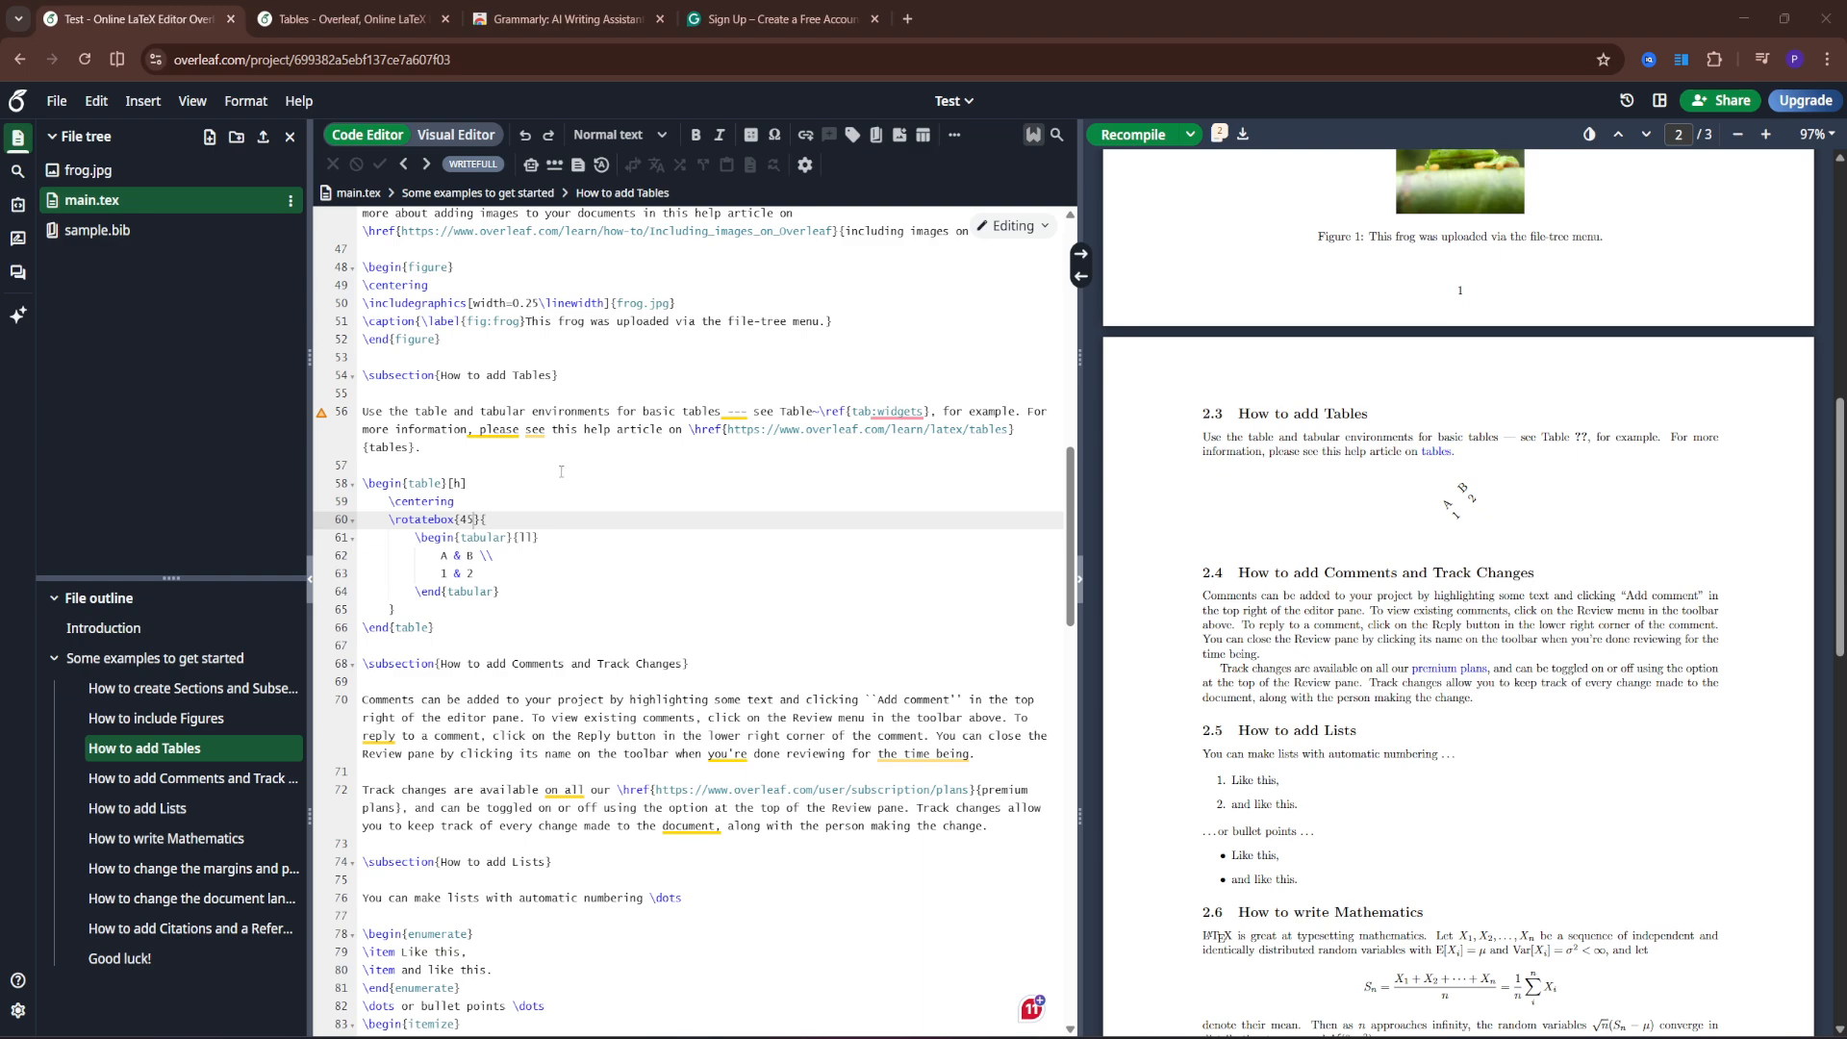
pyautogui.scroll(10, 565, 468)
# - Add \usepackage{pdflscape} on a new preamble line right after \usepackage{graphicx}
pyautogui.scroll(2, 539, 446)
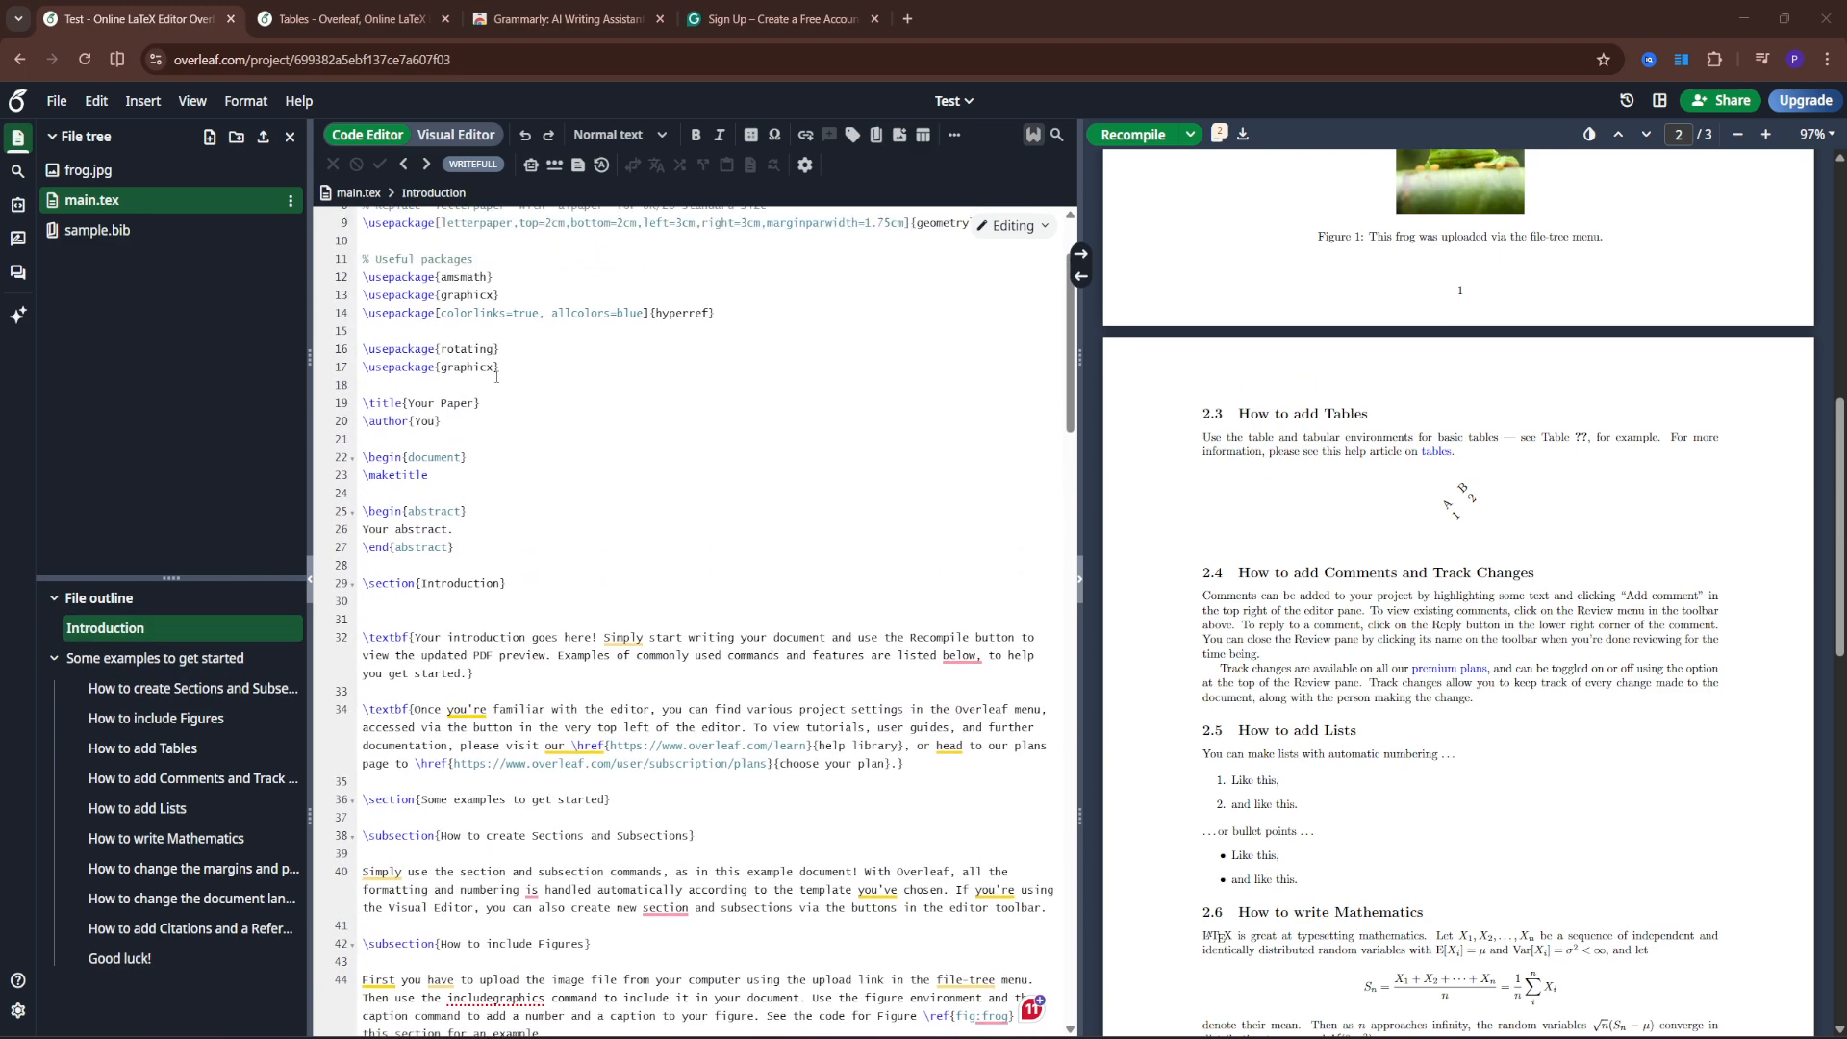
pyautogui.click(501, 412)
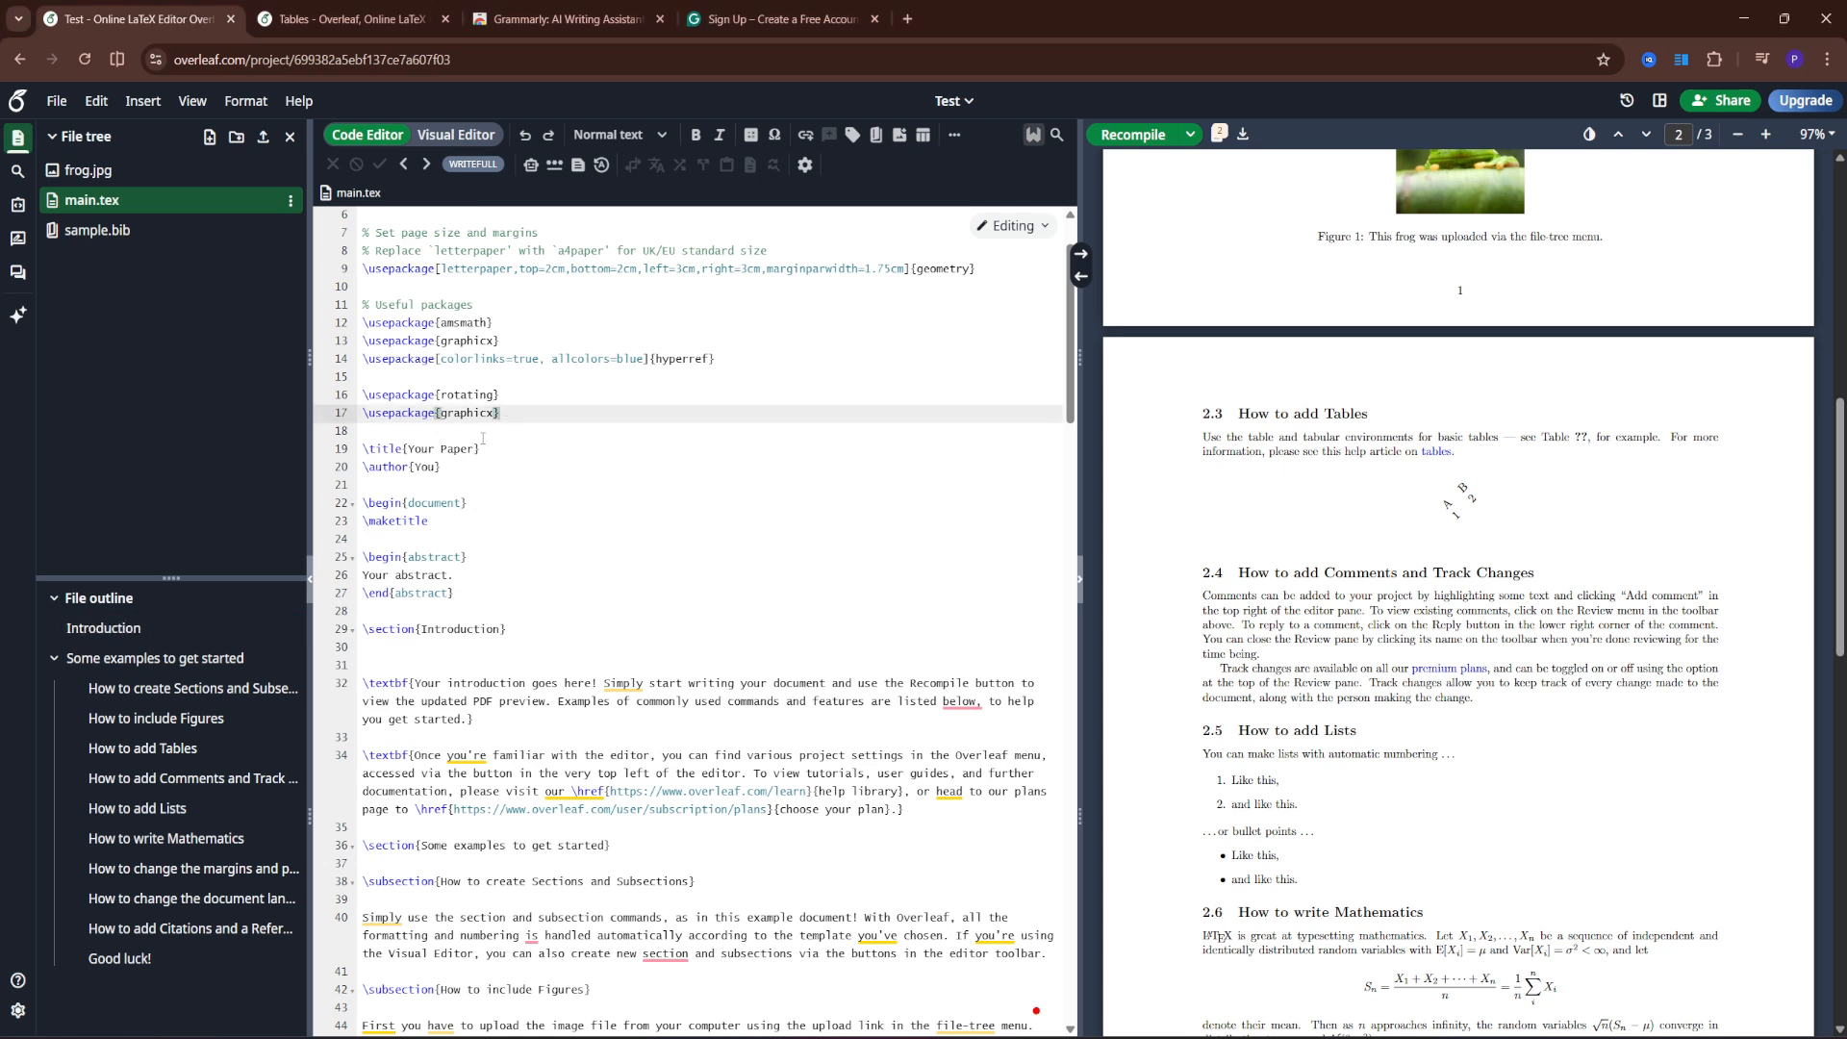
pyautogui.press('Return')
pyautogui.write('\\usepackage{pdflscape}')
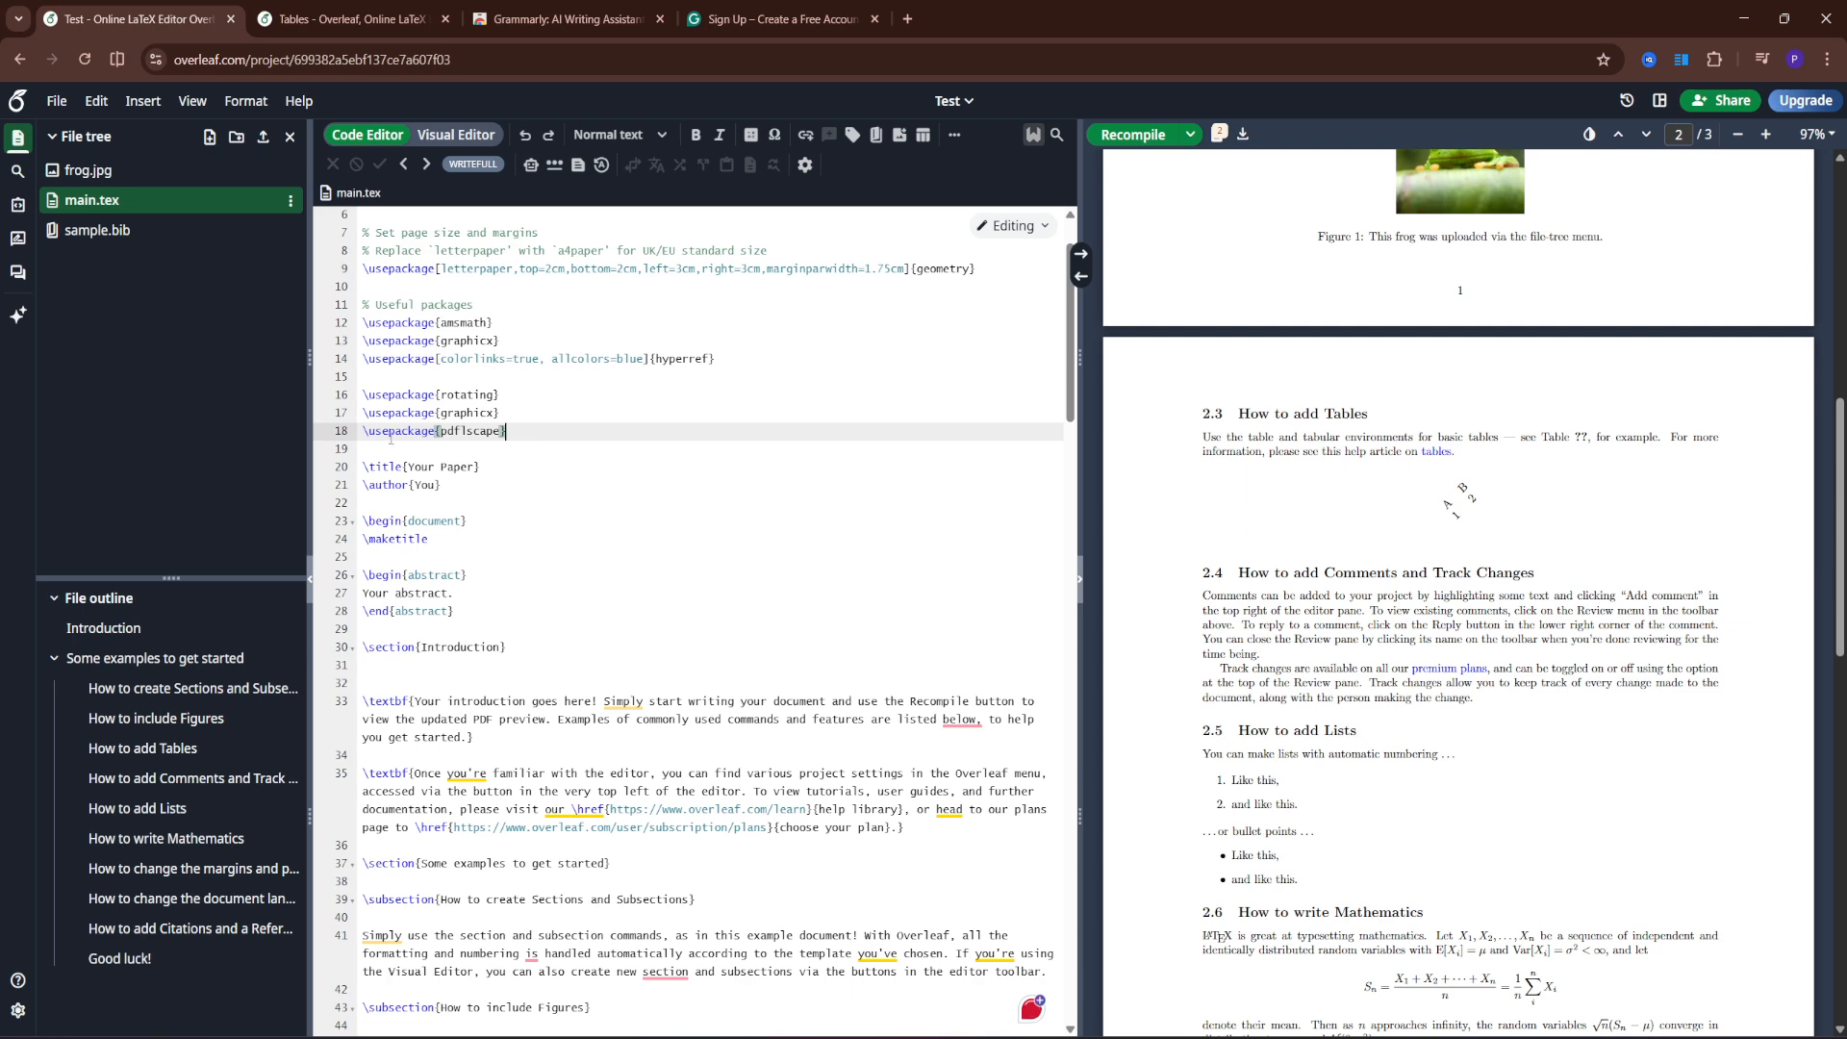
pyautogui.click(453, 433)
pyautogui.scroll(-9, 574, 493)
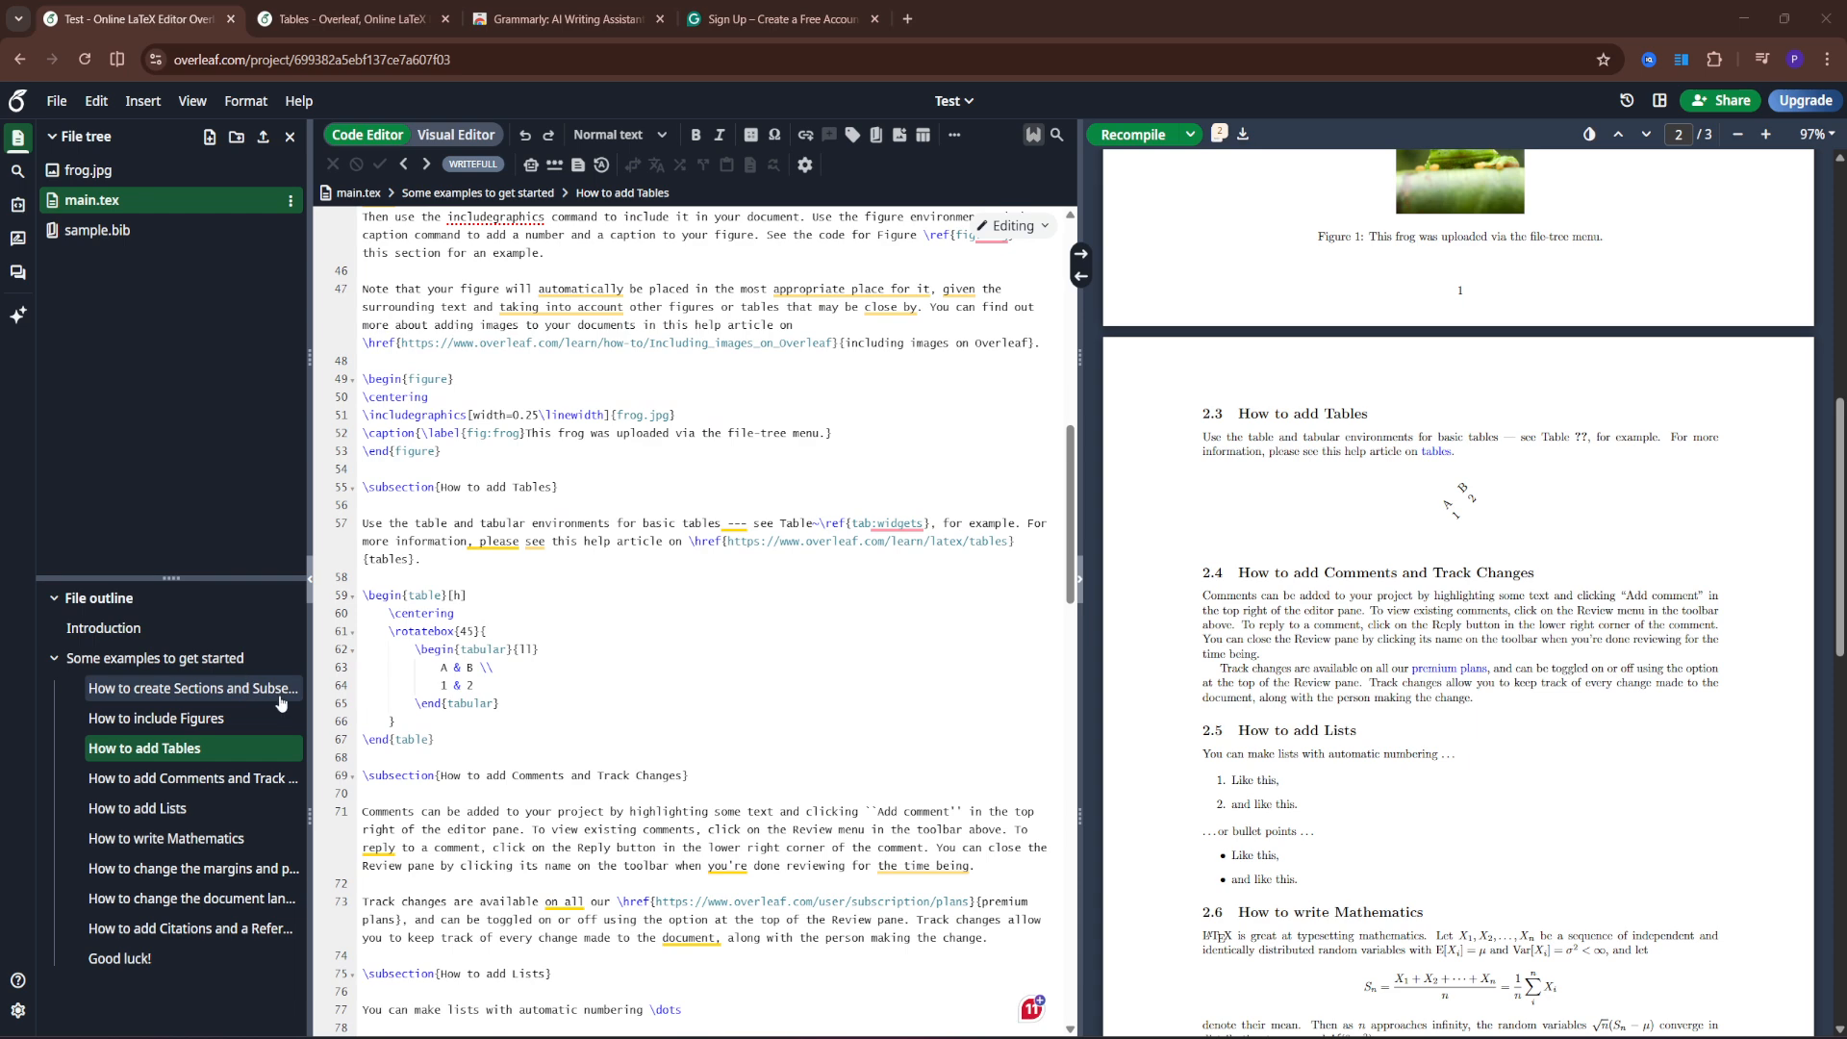
# - Replace lines 59–67 with a landscape-wrapped table, recompile, and check the 5-page PDF
pyautogui.moveTo(435, 740); pyautogui.dragTo(358, 604)
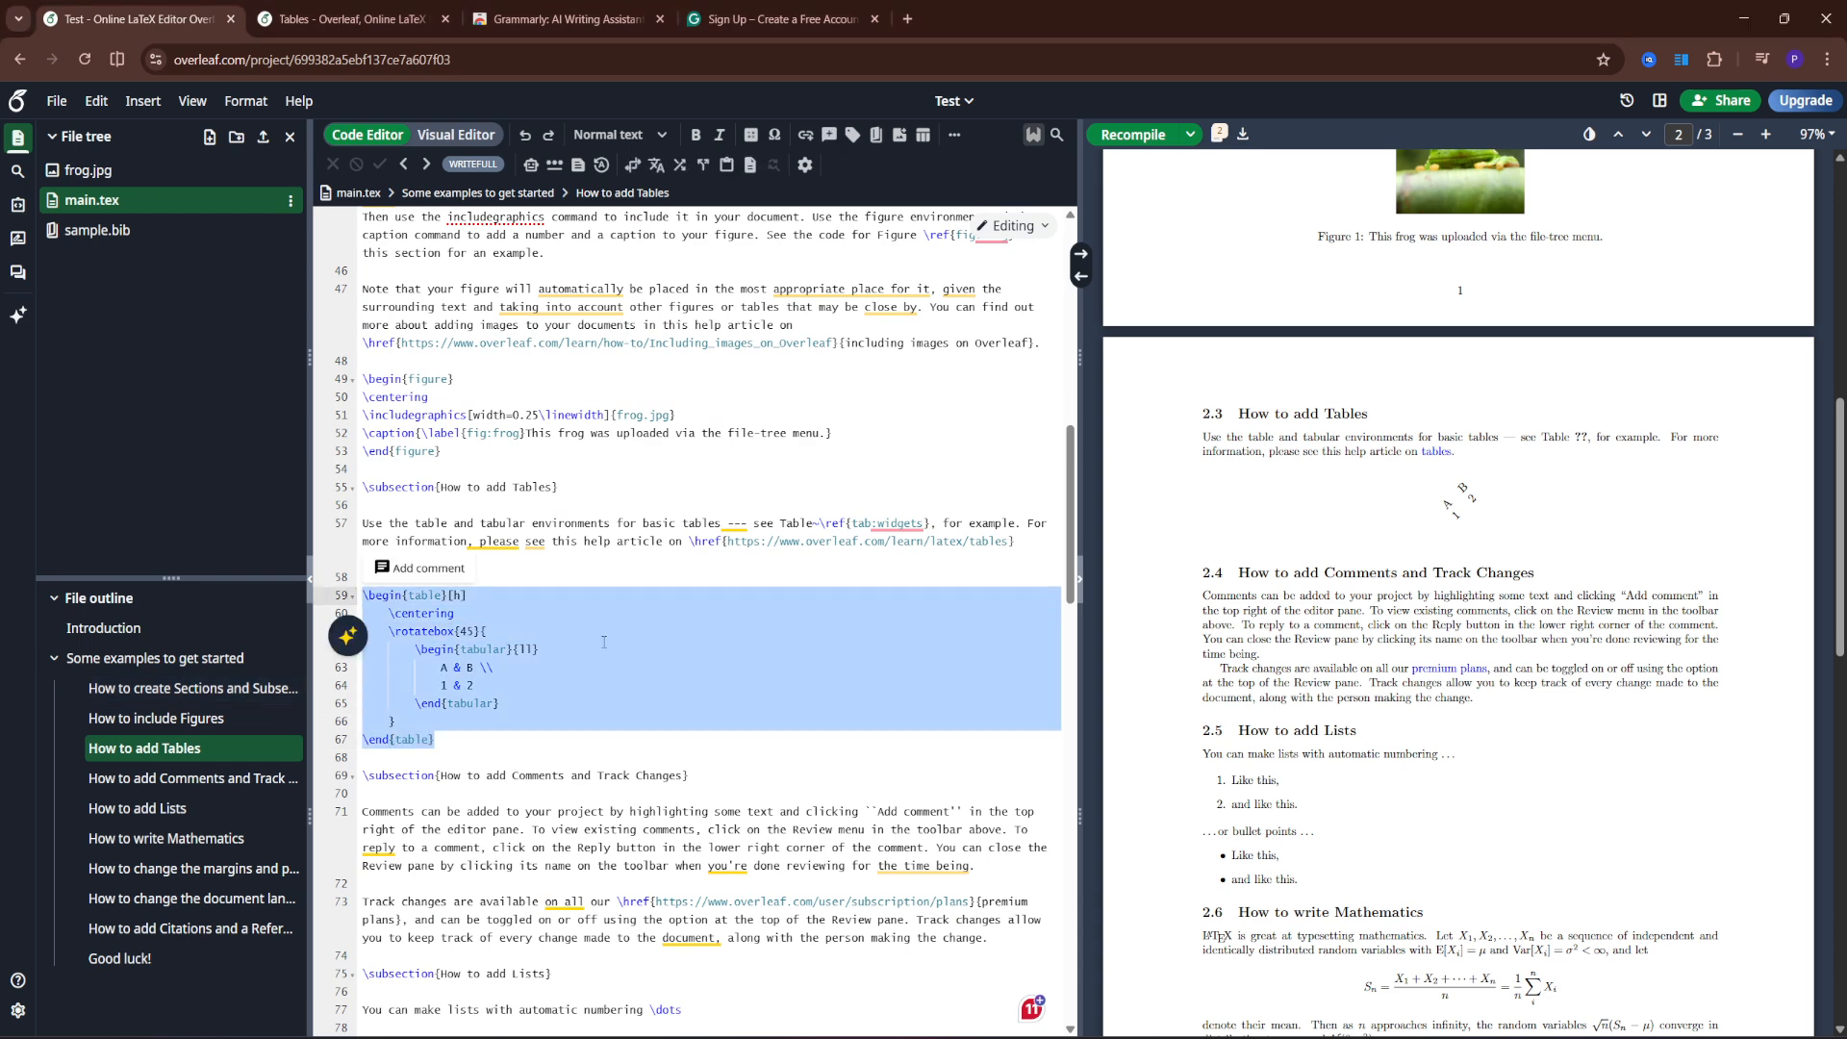
pyautogui.write('\\begin{landscape}     \\begin{table}         ...     \\end{table} \\end{landscape}')
pyautogui.hotkey('ctrl', 's')
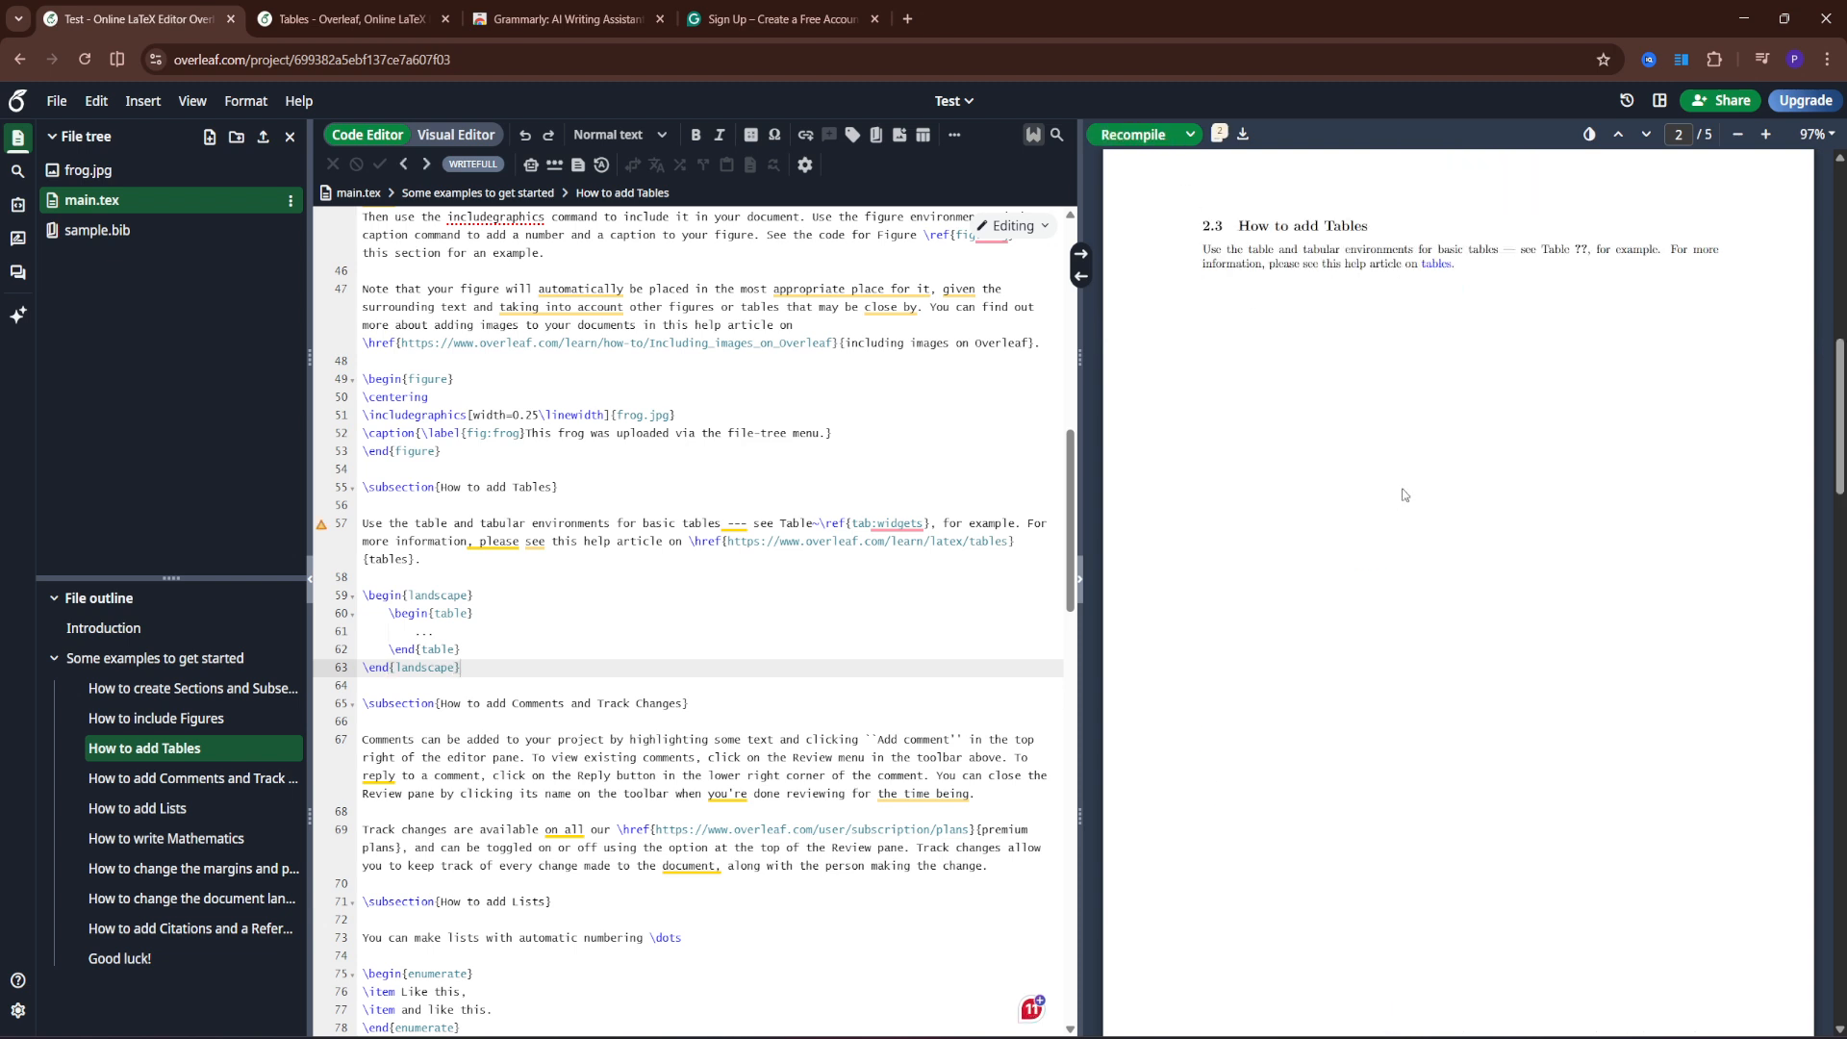
pyautogui.scroll(-10, 1597, 723)
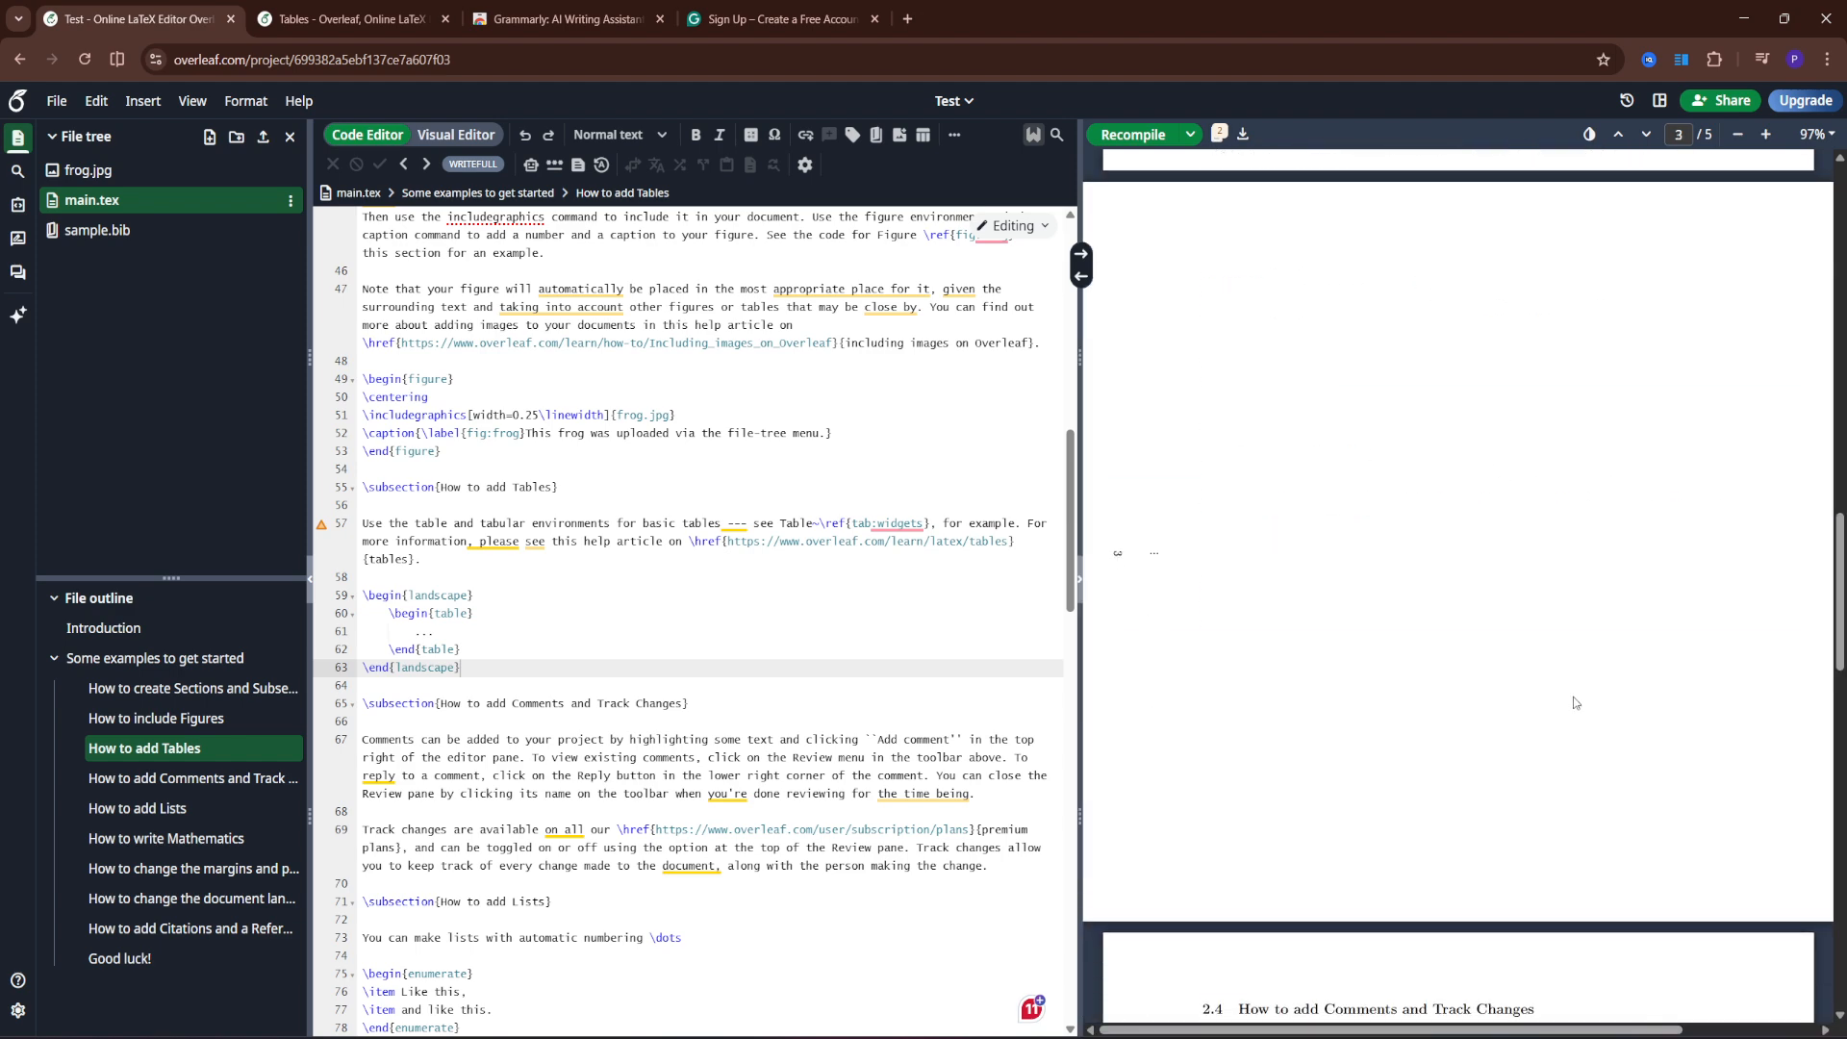
pyautogui.scroll(-1, 1574, 710)
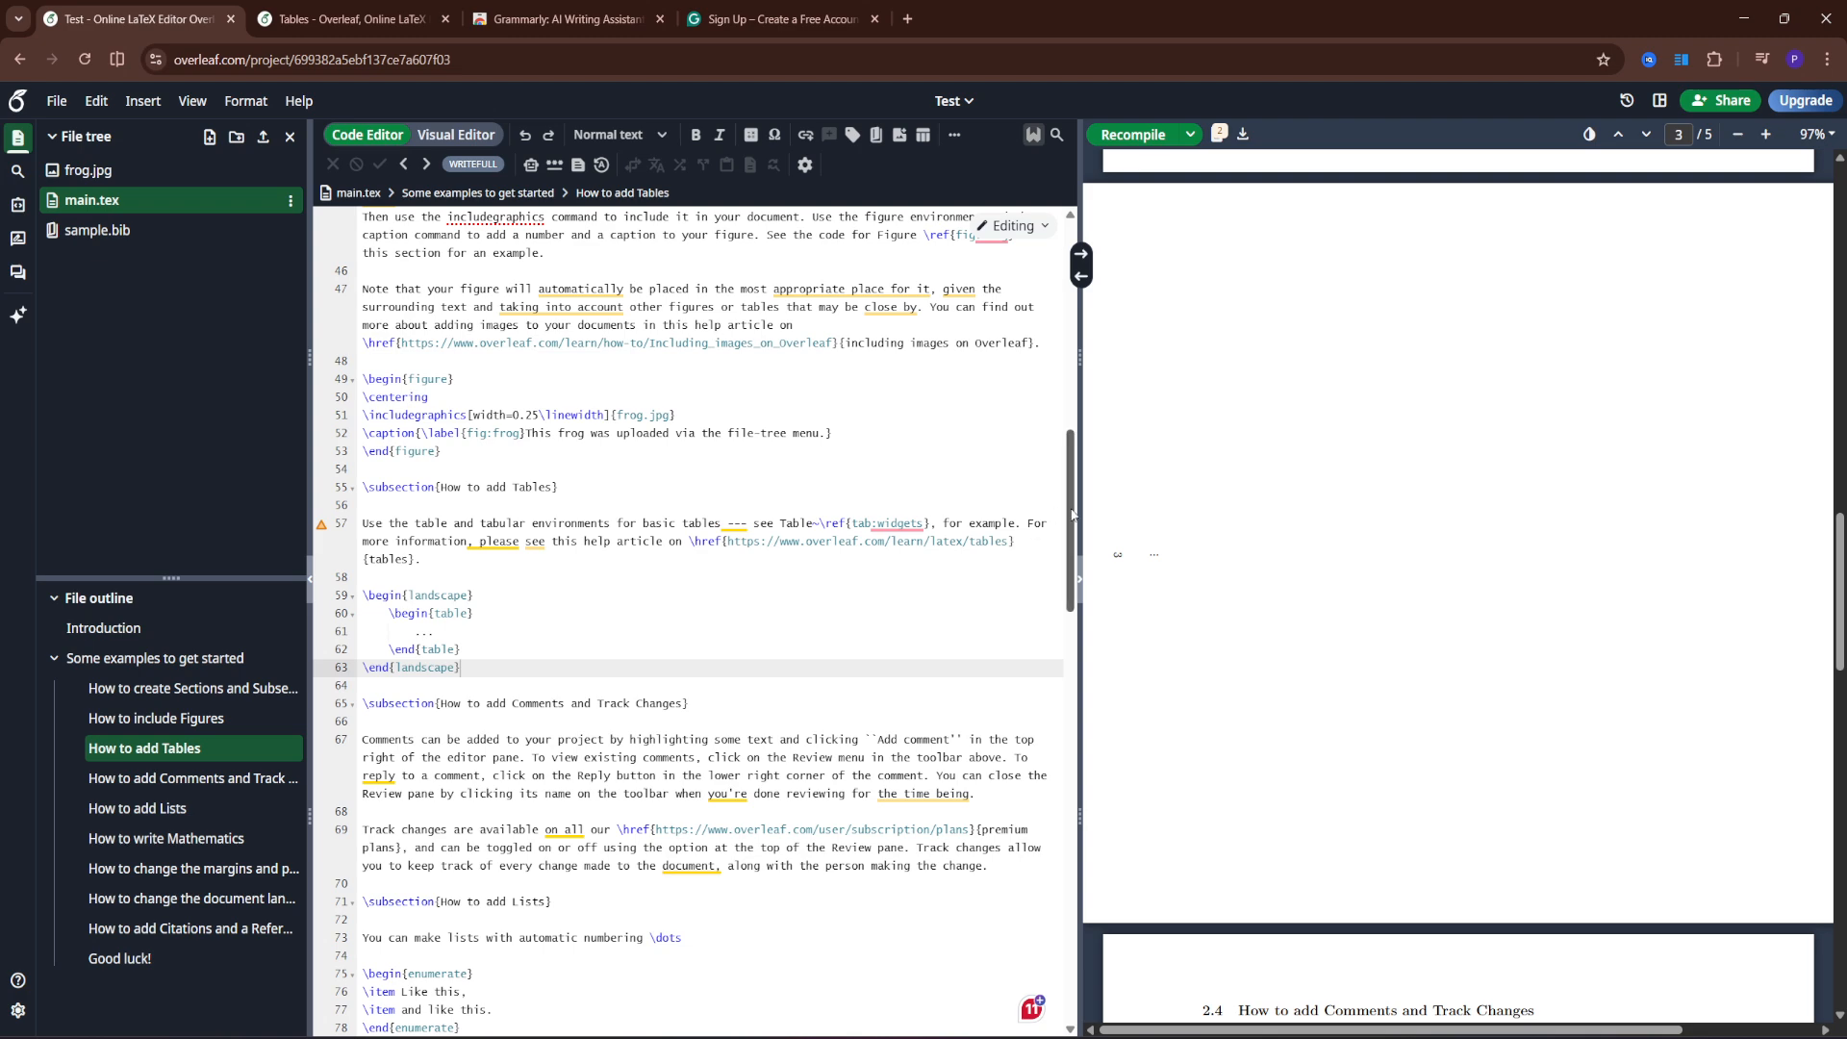
pyautogui.scroll(-4, 1435, 893)
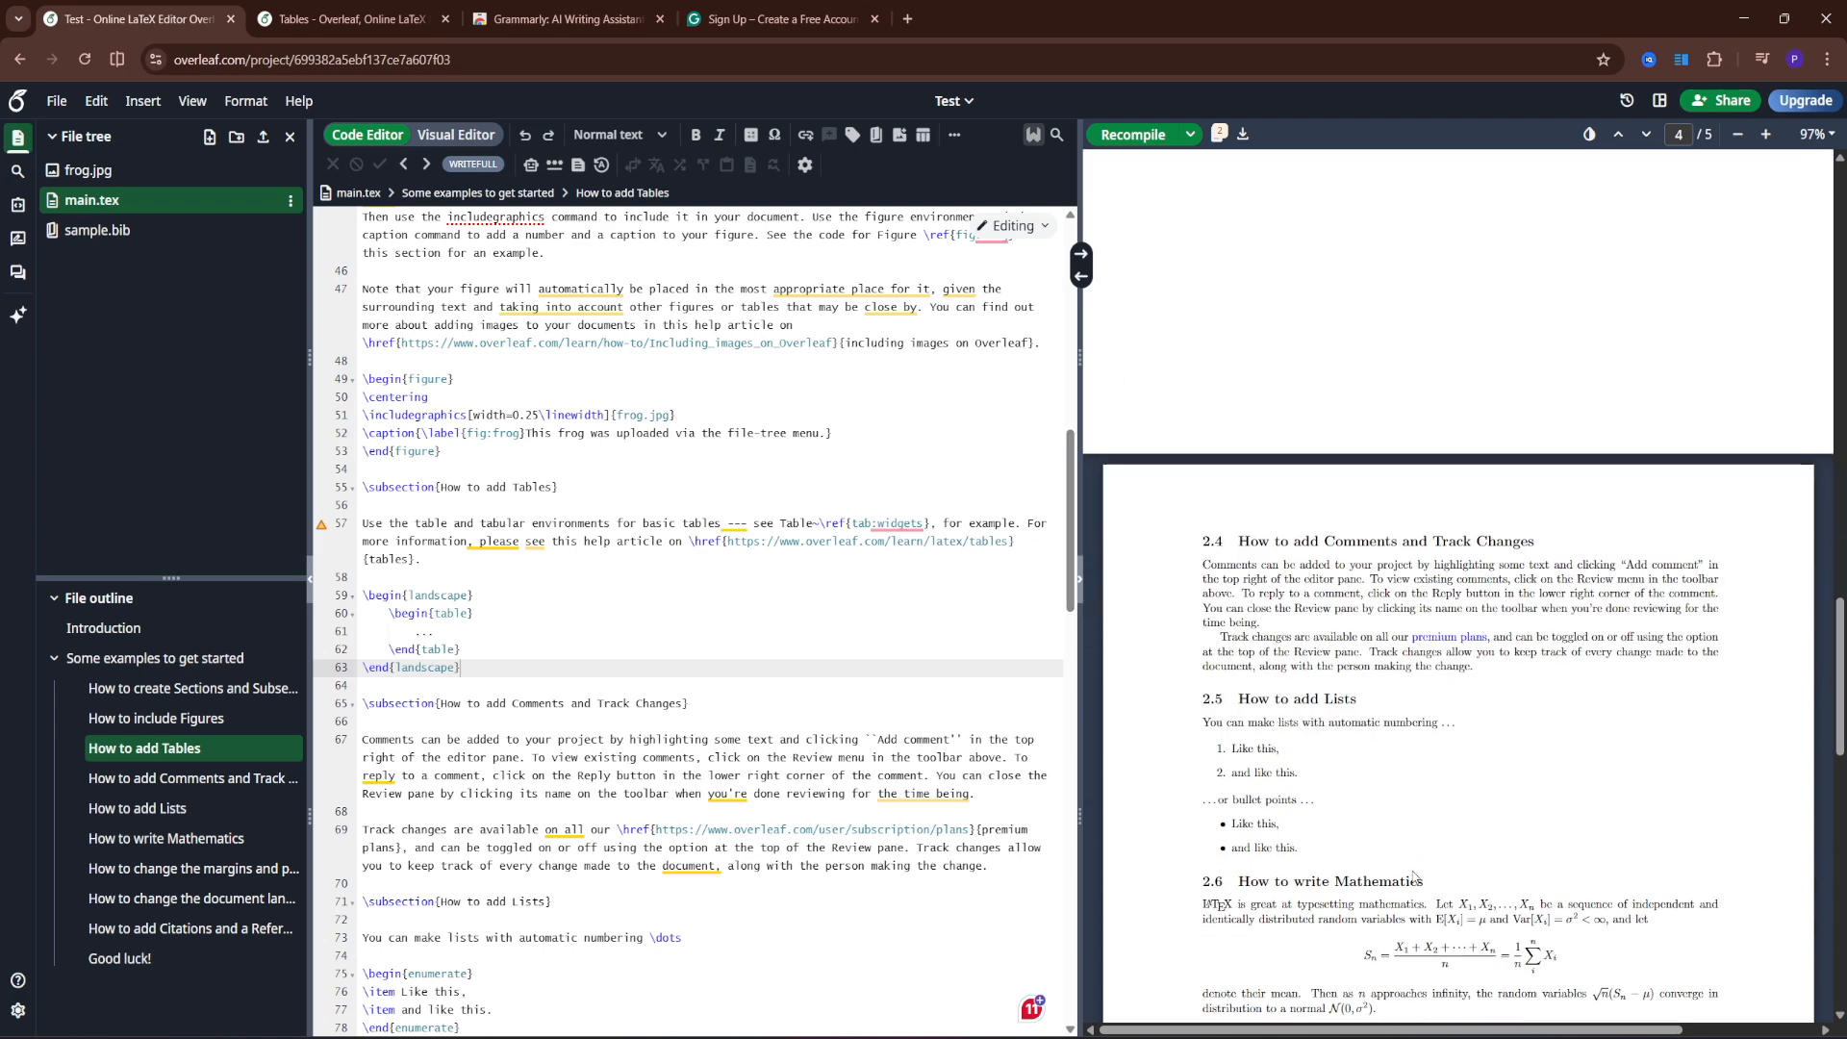
pyautogui.scroll(10, 1422, 885)
pyautogui.scroll(-5, 1416, 886)
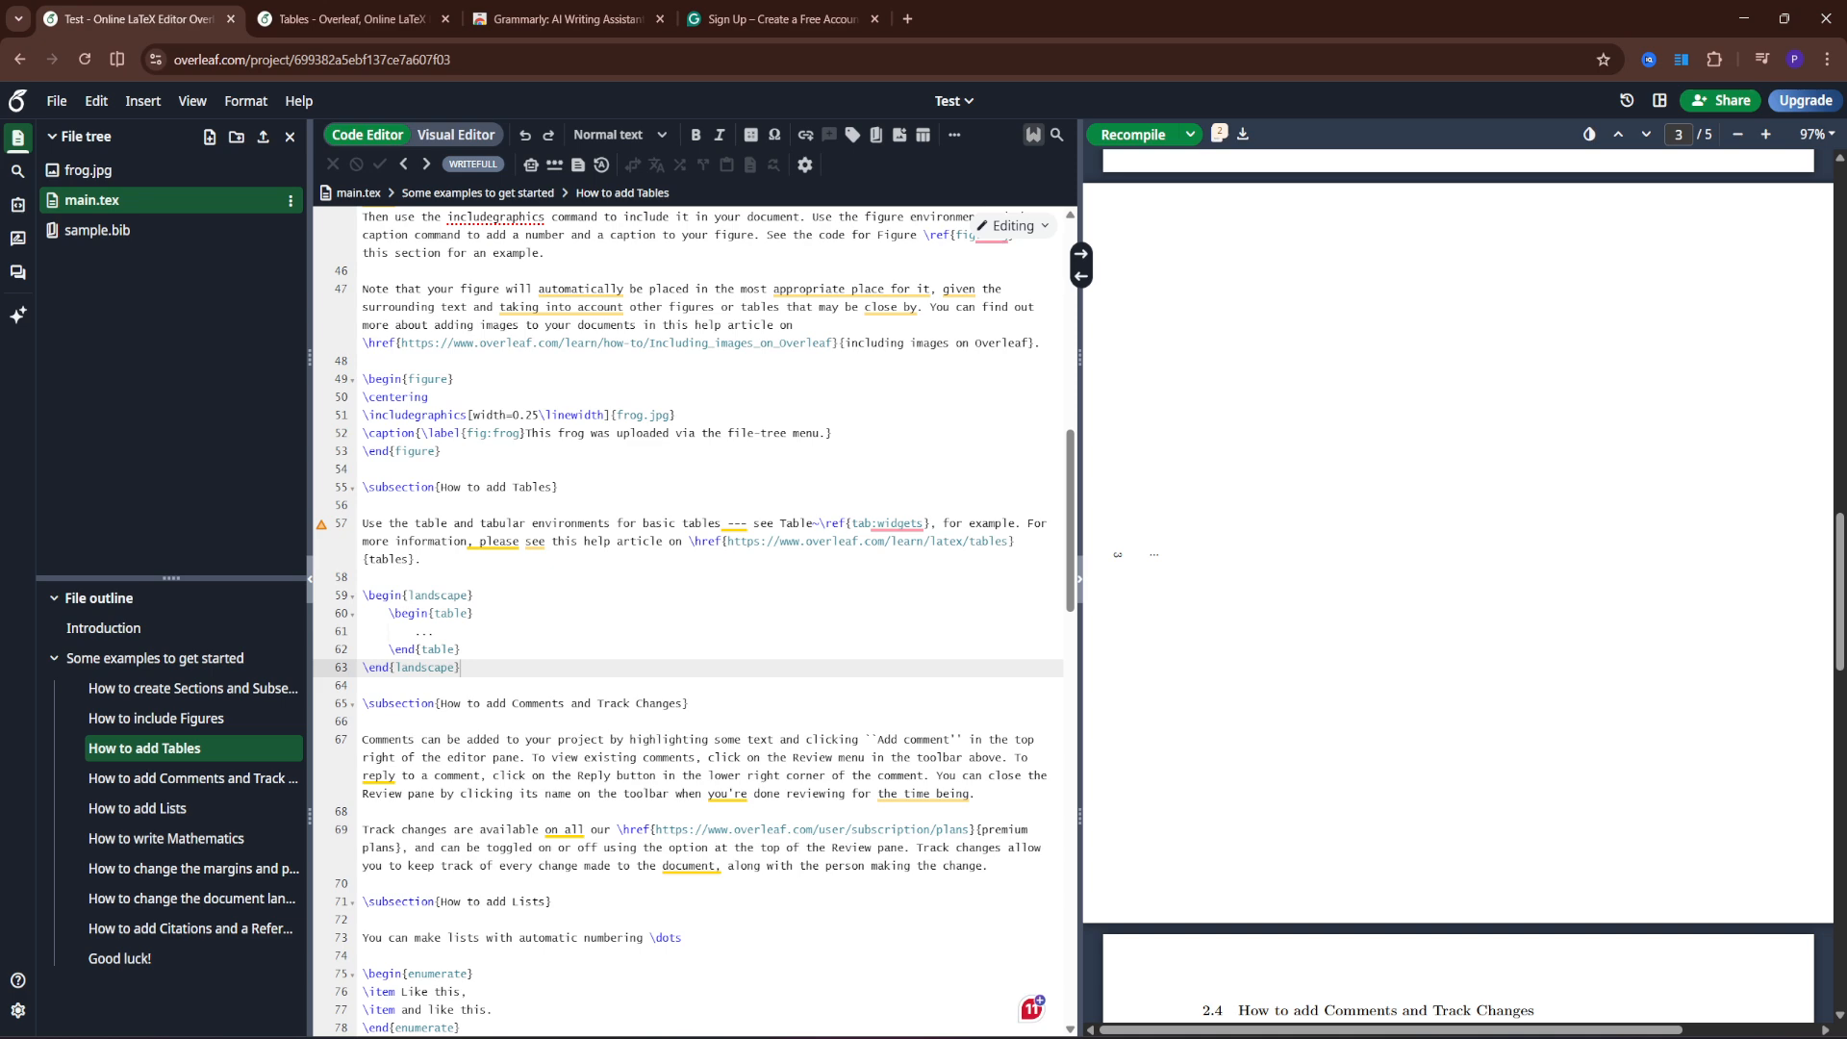
pyautogui.scroll(7, 1268, 798)
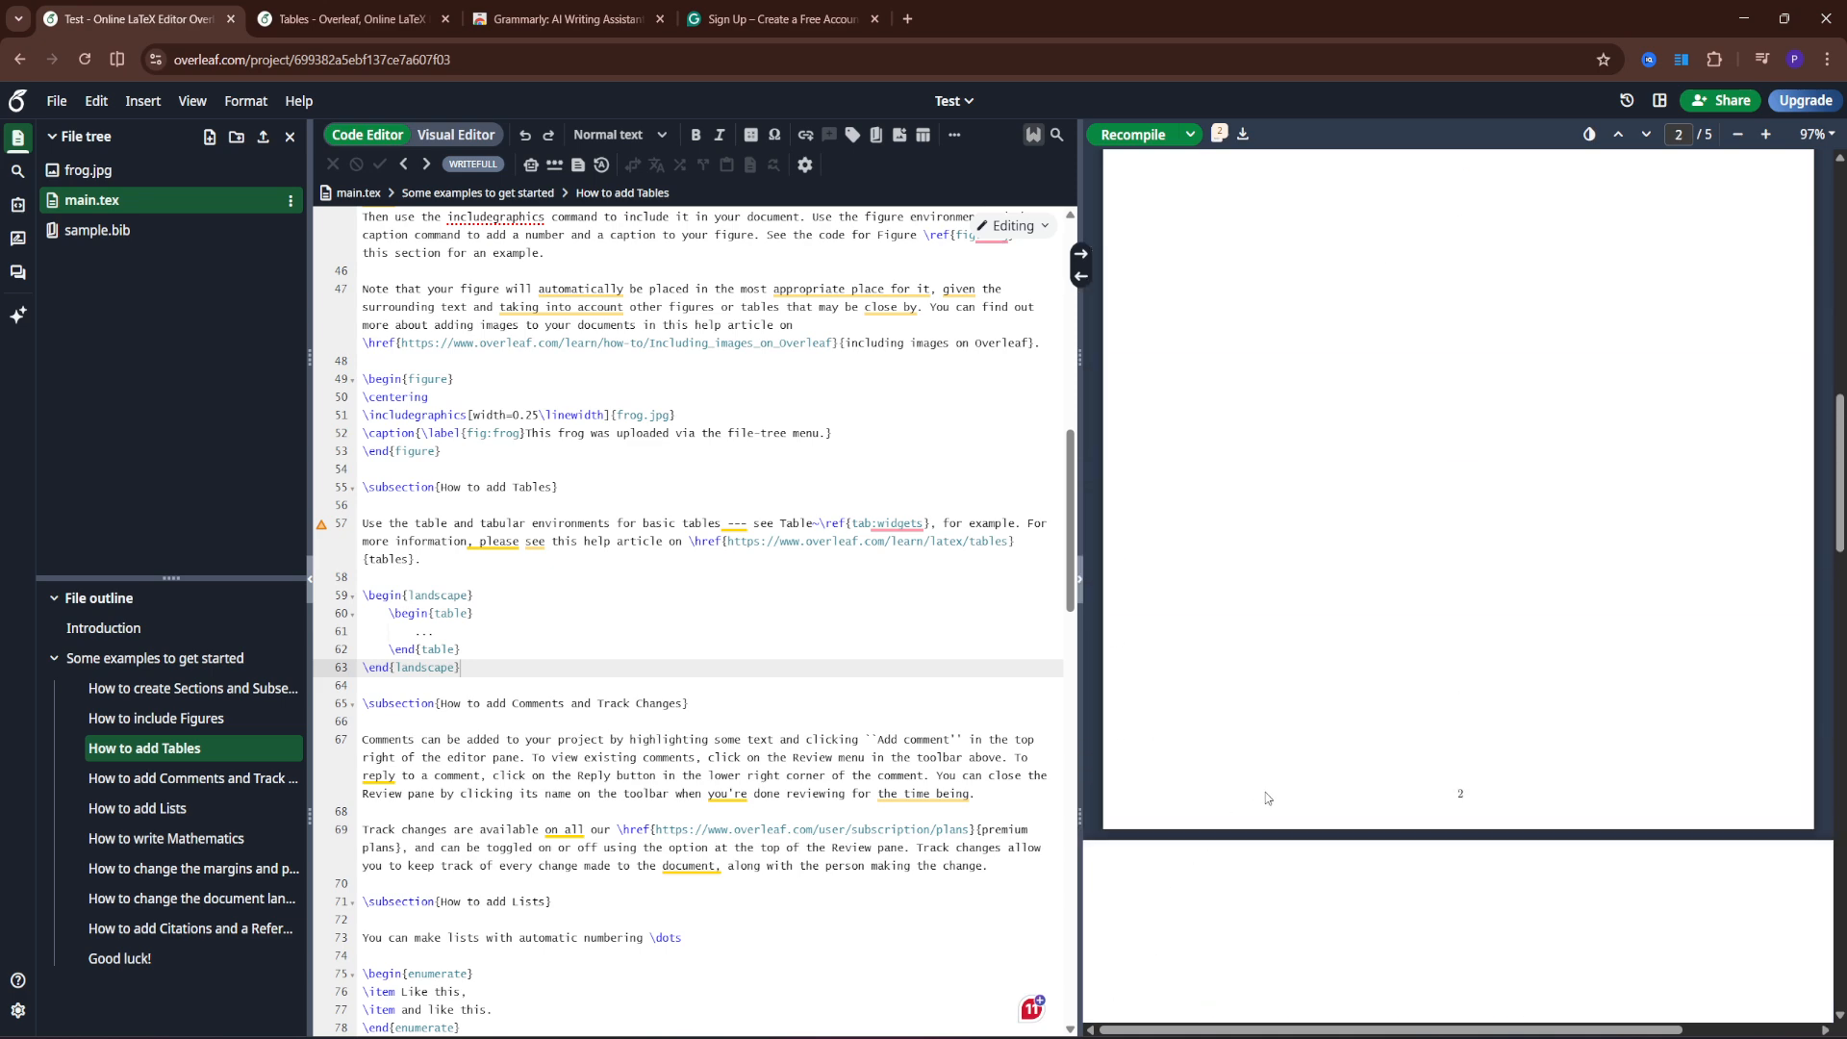
pyautogui.scroll(10, 1270, 796)
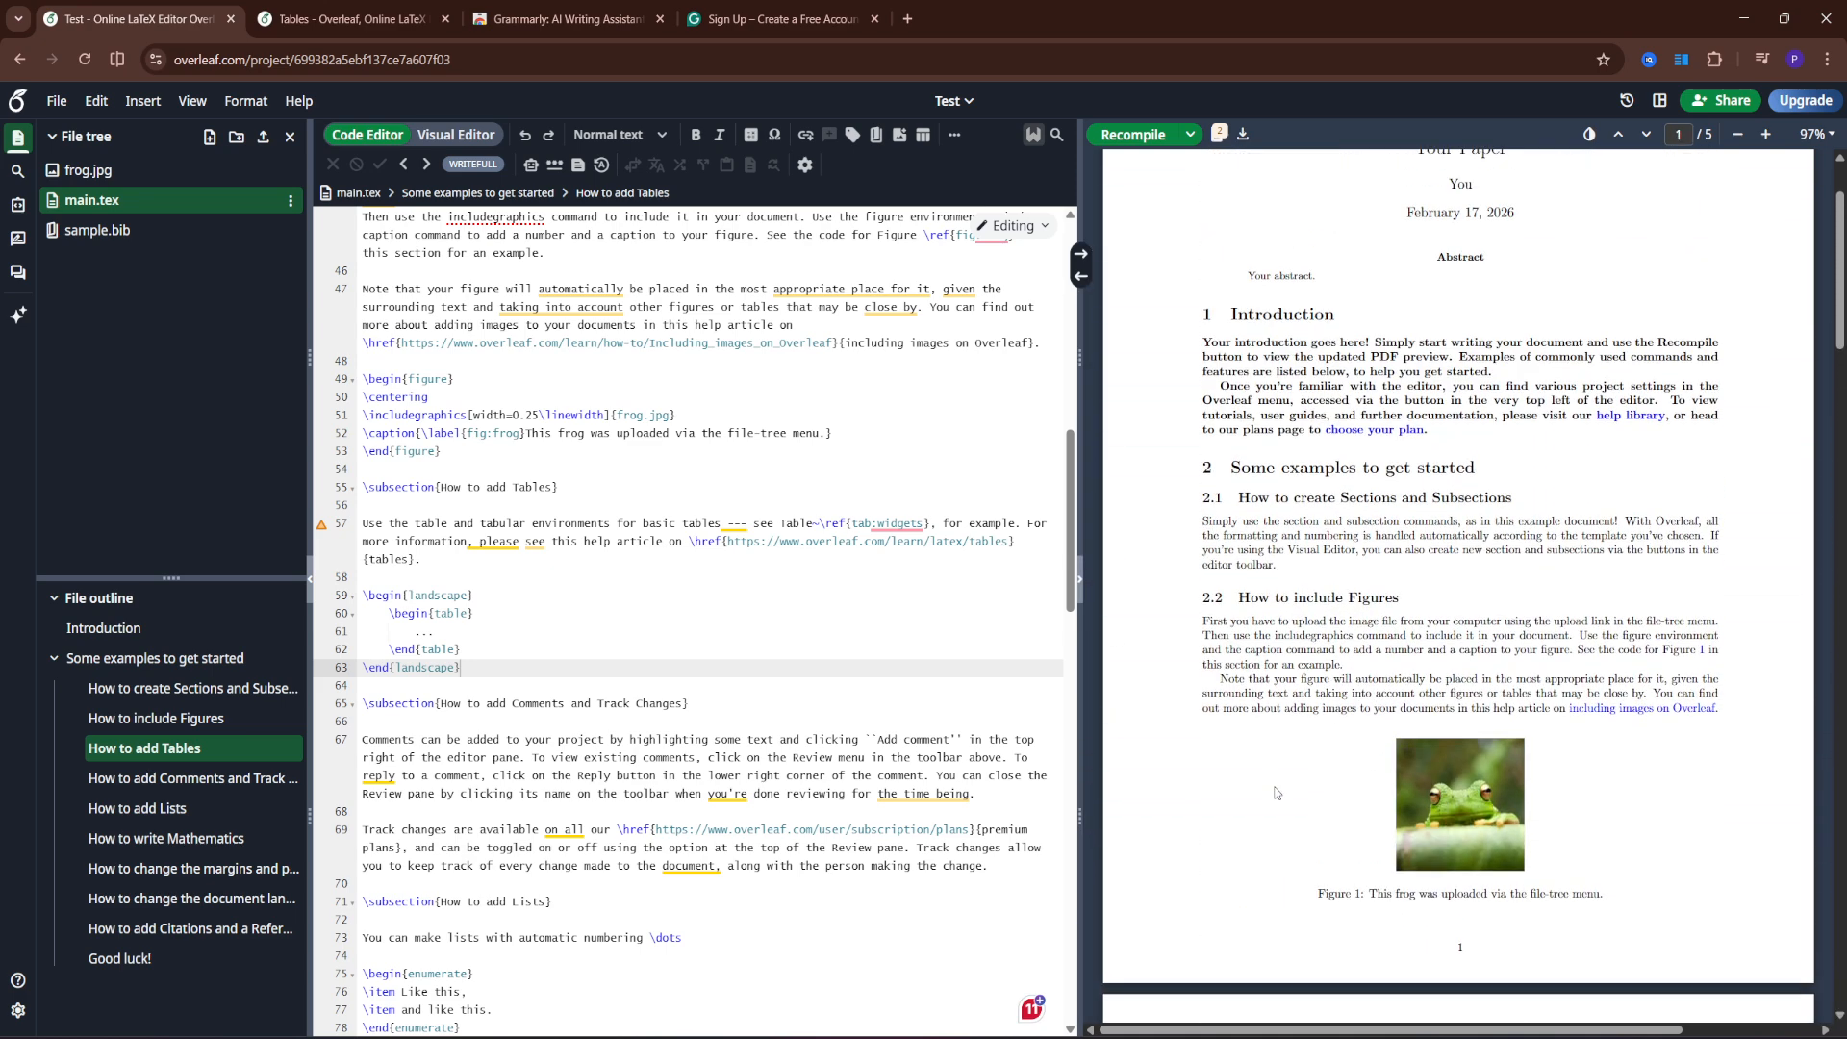
pyautogui.scroll(2, 1277, 794)
pyautogui.scroll(-5, 1278, 797)
pyautogui.scroll(-3, 602, 630)
pyautogui.scroll(4, 621, 683)
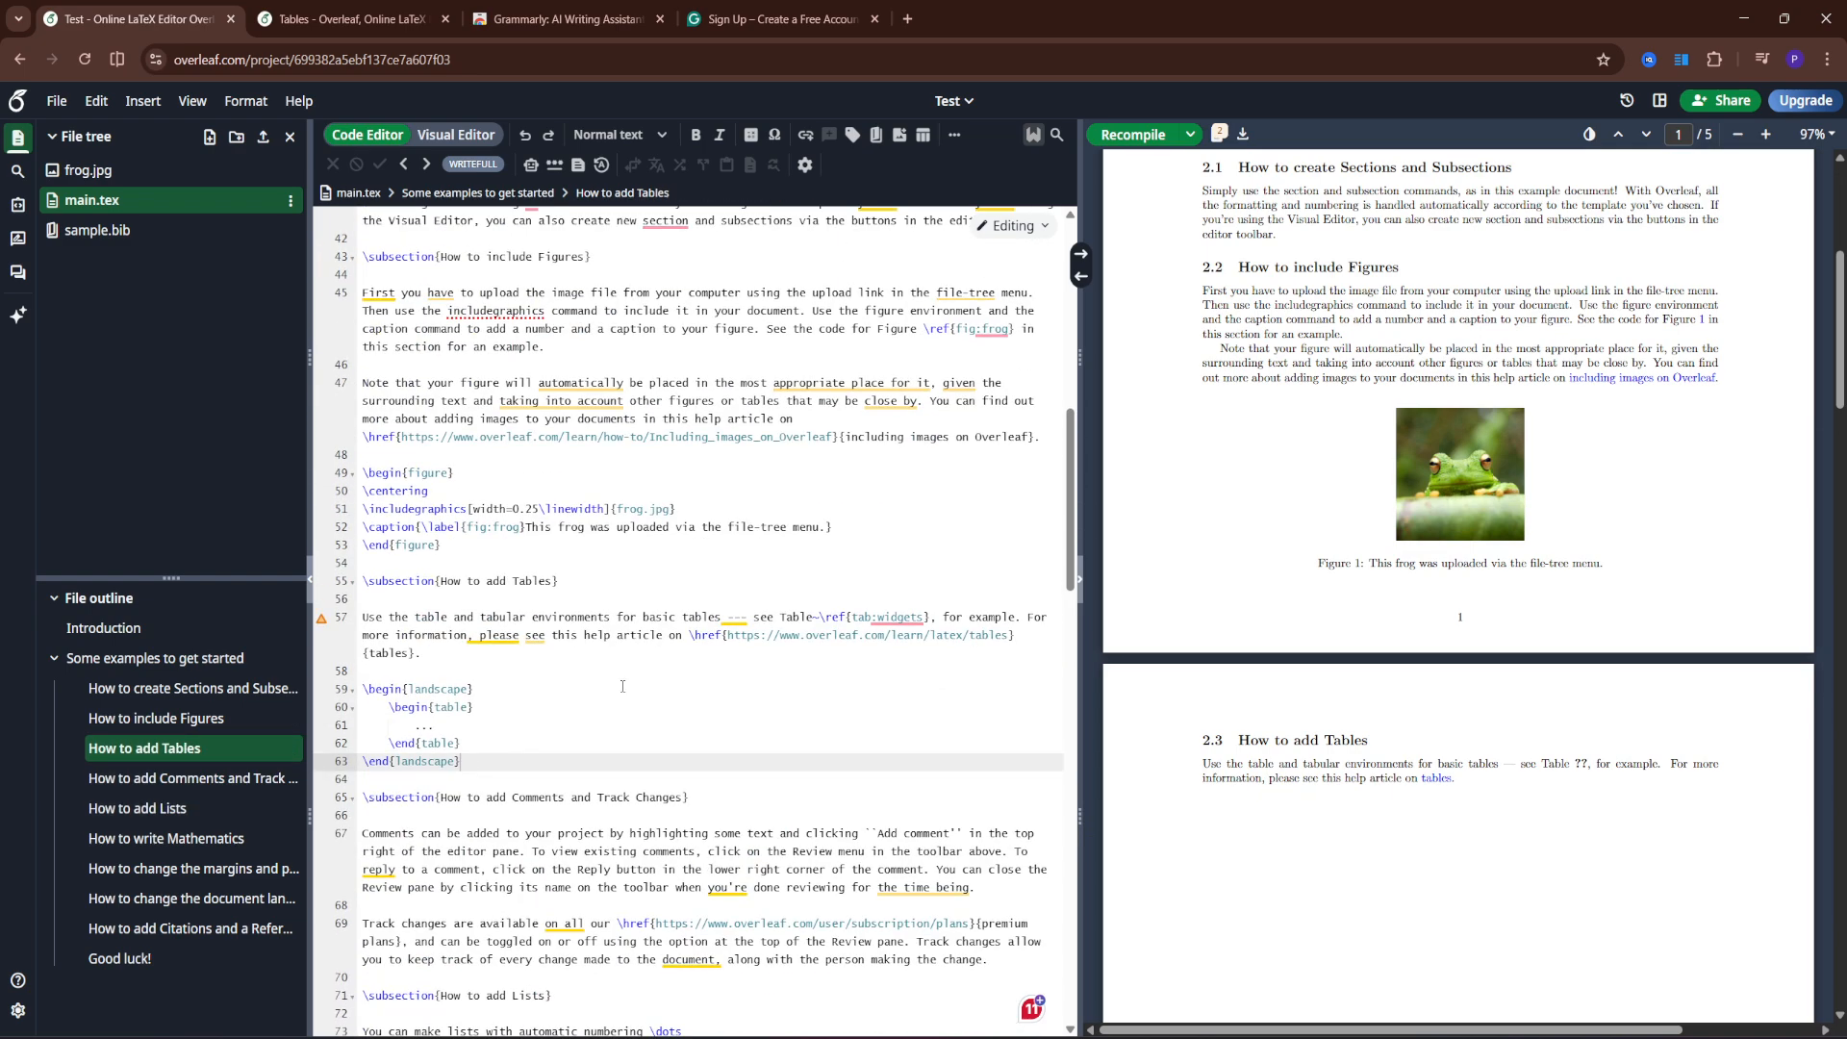